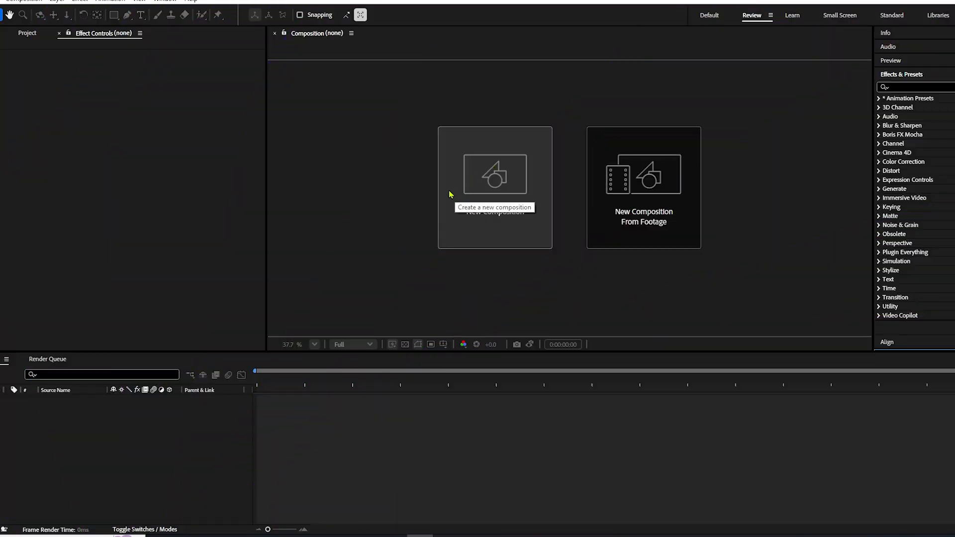
- Create a 10-second 1920×1080 composition at 30 fps and add image (2).png to it
{"action": "left_click", "coordinate": [510, 219]}
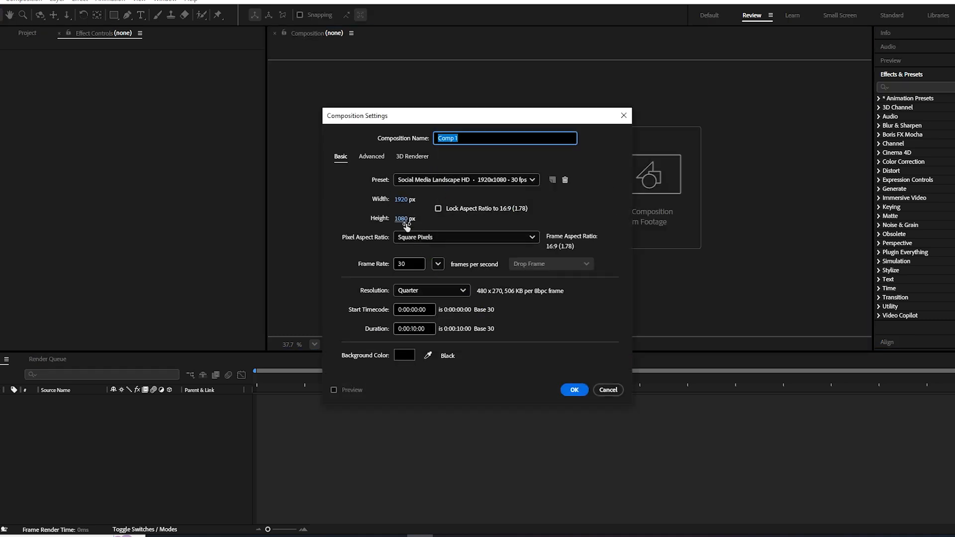
{"action": "left_click", "coordinate": [574, 388]}
{"action": "left_click_drag", "start_coordinate": [13, 128], "coordinate": [71, 424]}
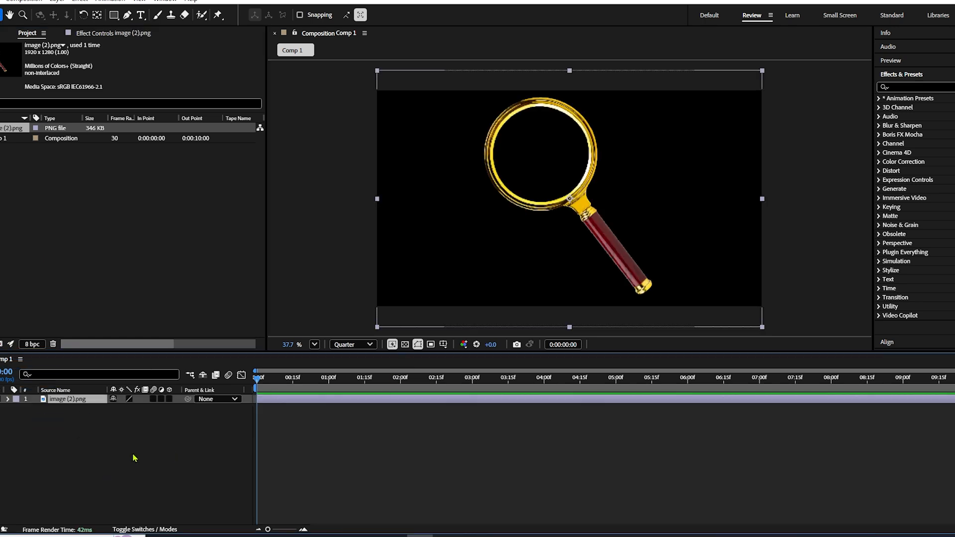
- Reposition the magnifying glass image and scale it down until the whole handle fits inside the frame
{"action": "left_click_drag", "start_coordinate": [589, 220], "coordinate": [607, 247]}
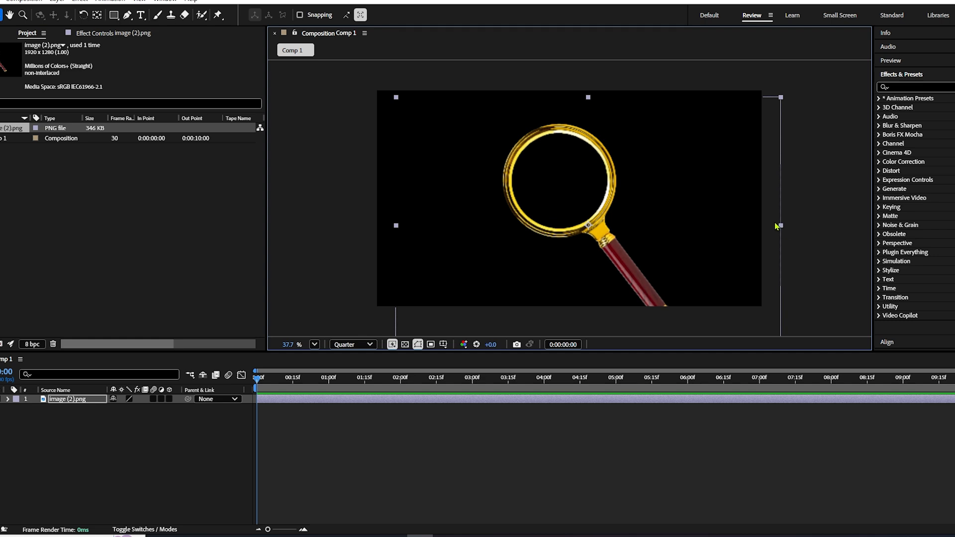
{"action": "left_click_drag", "start_coordinate": [781, 225], "coordinate": [726, 213]}
{"action": "left_click", "coordinate": [104, 444]}
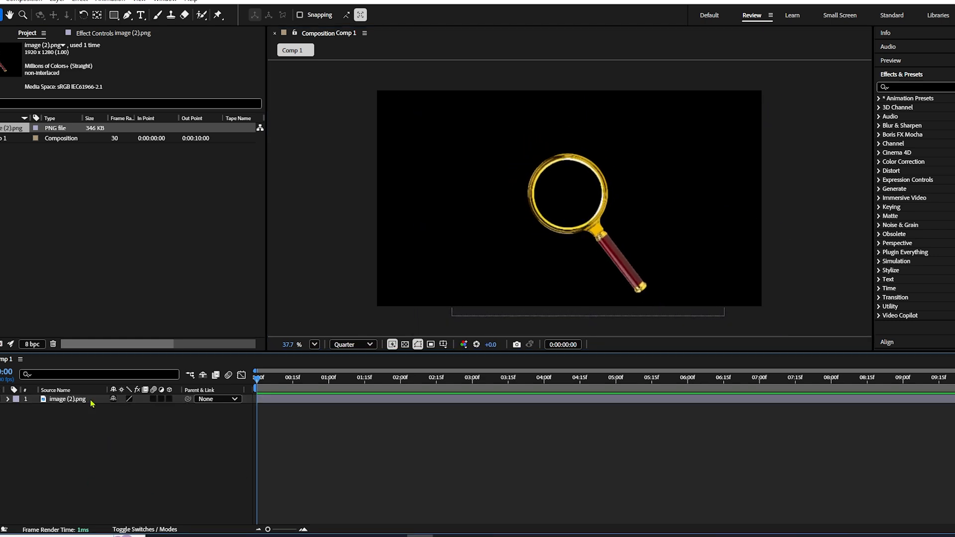
- Add an adjustment layer and place it below the magnifying glass image in the layer stack
{"action": "right_click", "coordinate": [85, 486]}
{"action": "mouse_move", "coordinate": [112, 356]}
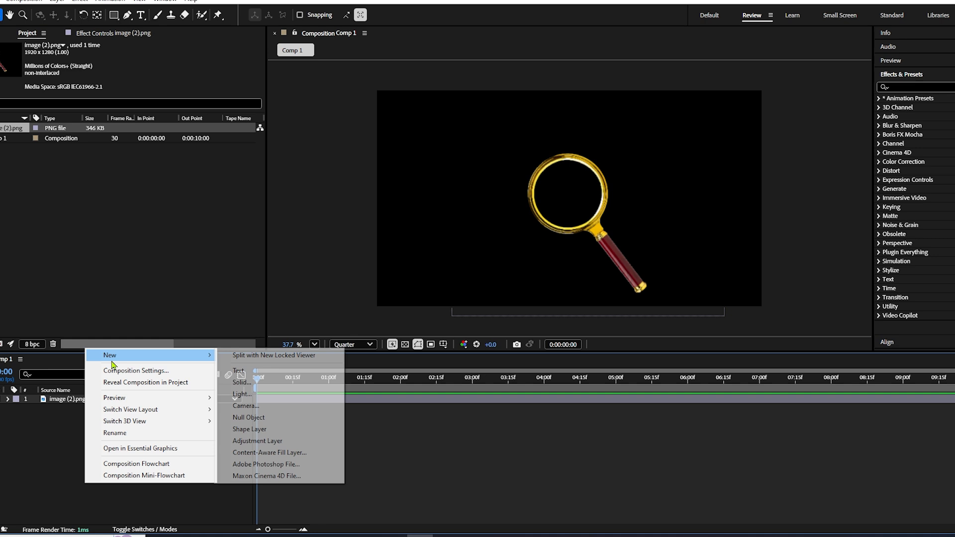
{"action": "left_click", "coordinate": [257, 441]}
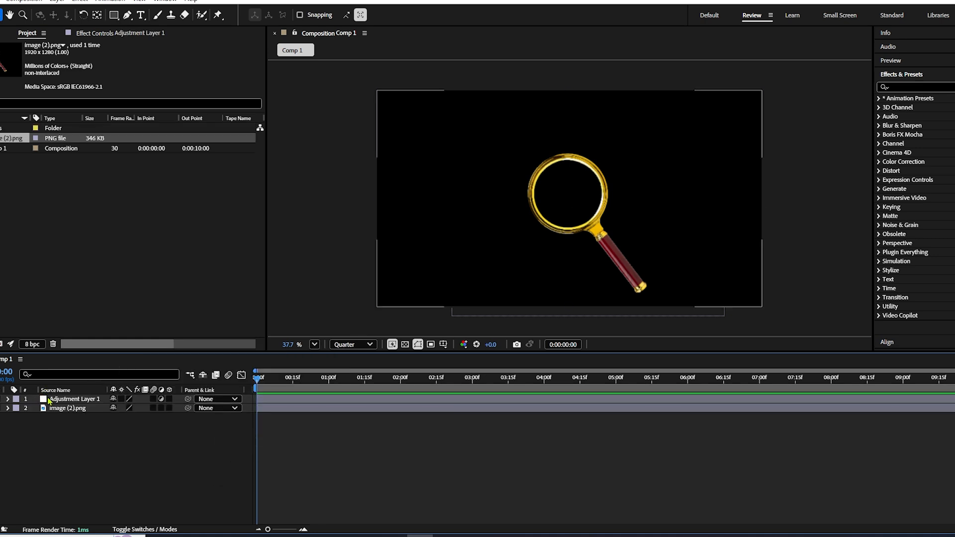
{"action": "left_click_drag", "start_coordinate": [72, 399], "coordinate": [52, 429]}
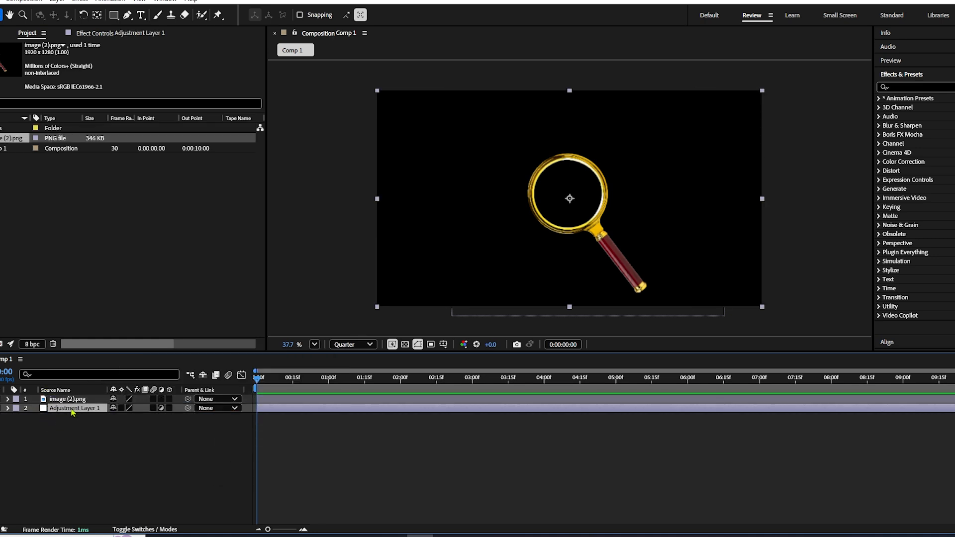
- Rename the adjustment layer as transform
{"action": "key", "text": "Return"}
{"action": "type", "text": "tran"}
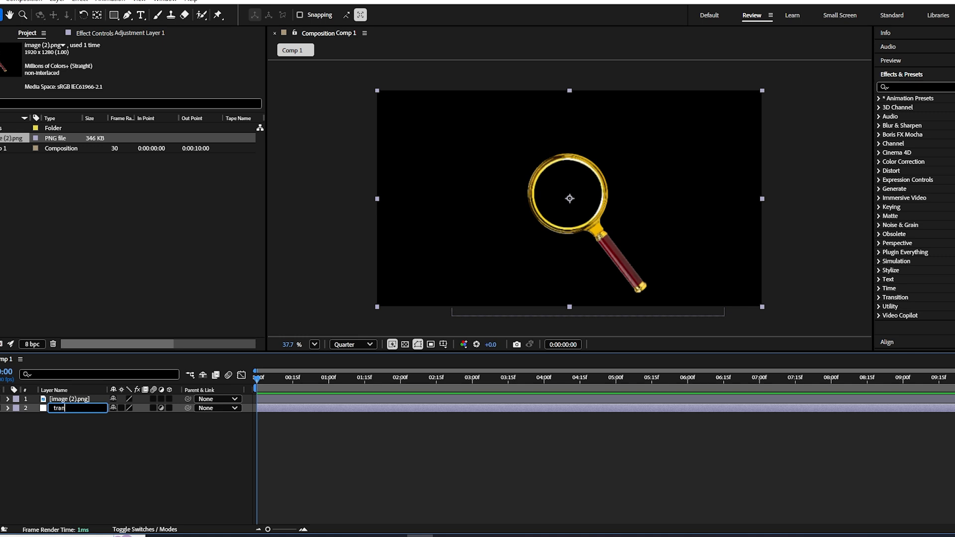
{"action": "type", "text": "sform"}
{"action": "key", "text": "Return"}
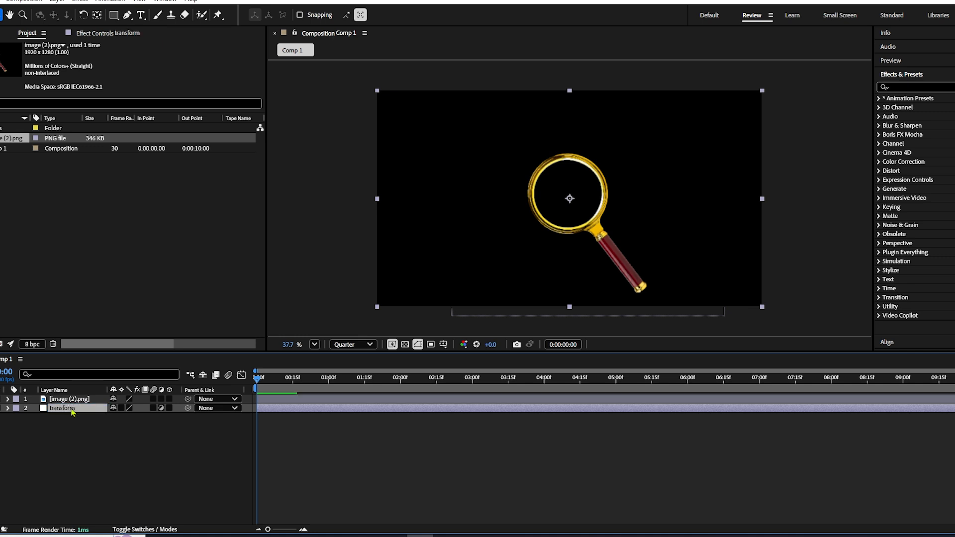
- Apply the Transform effect to the transform layer and set the effect's scale to 150
{"action": "key", "text": "ctrl+space"}
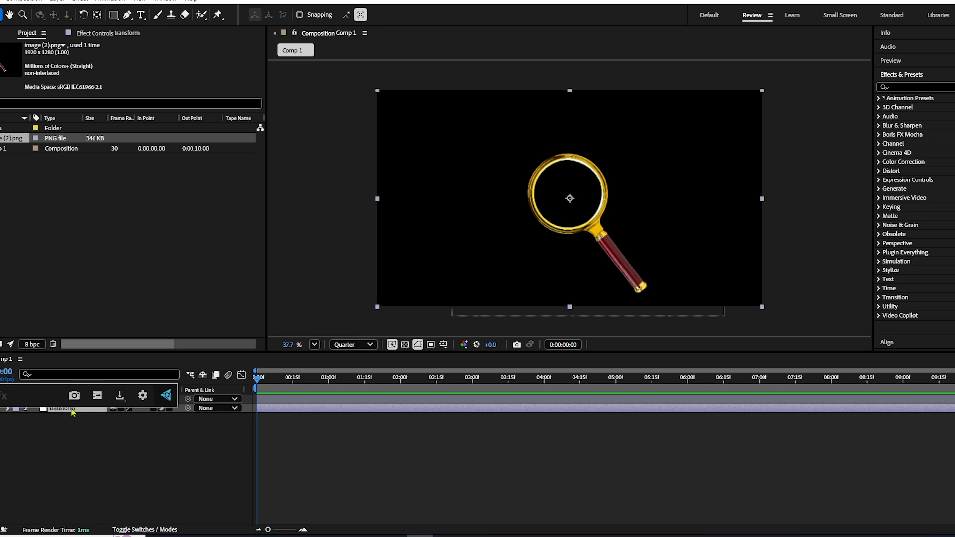
{"action": "type", "text": "transform"}
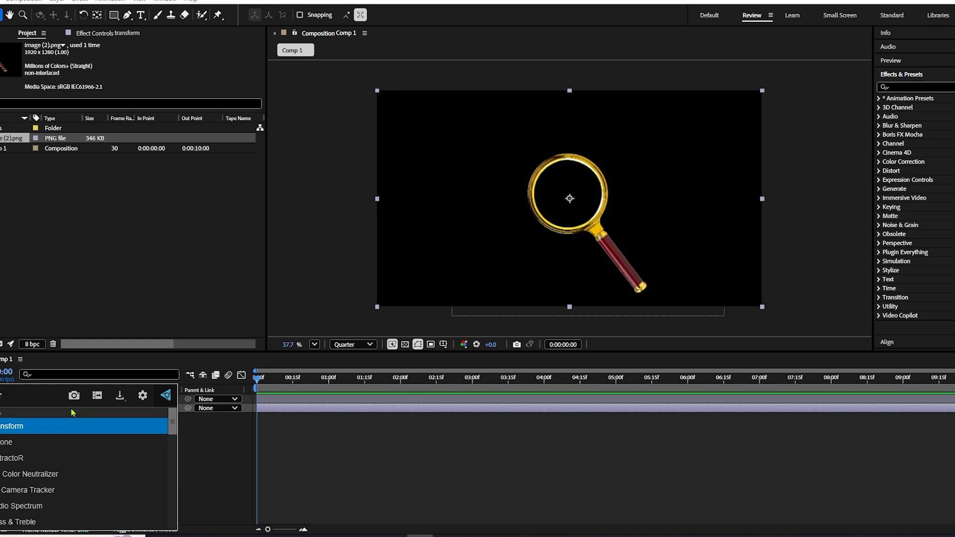
{"action": "key", "text": "Return"}
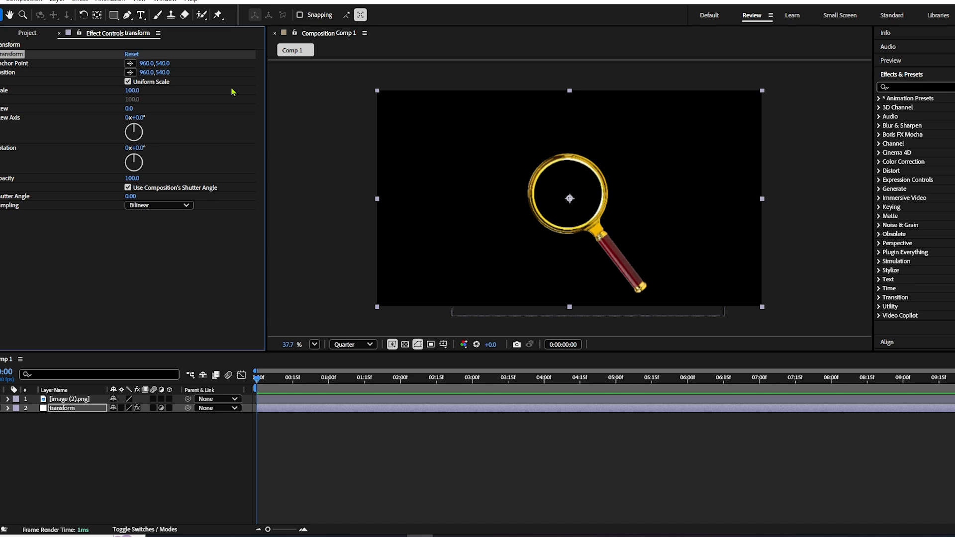
{"action": "left_click", "coordinate": [132, 92]}
{"action": "left_click", "coordinate": [175, 456]}
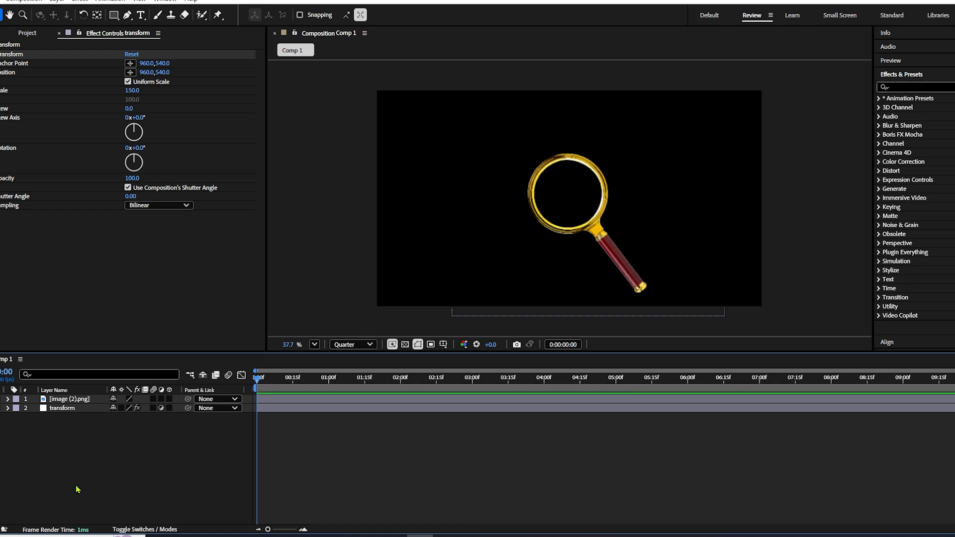
- Add a white solid layer and place it beneath all the other layers
{"action": "key", "text": "ctrl+y"}
{"action": "key", "text": "Return"}
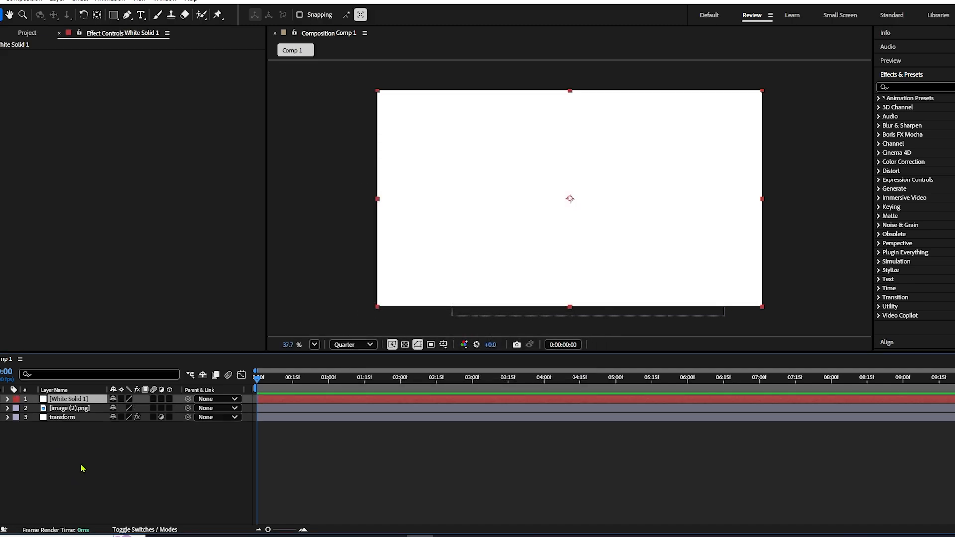
{"action": "left_click_drag", "start_coordinate": [66, 402], "coordinate": [69, 433]}
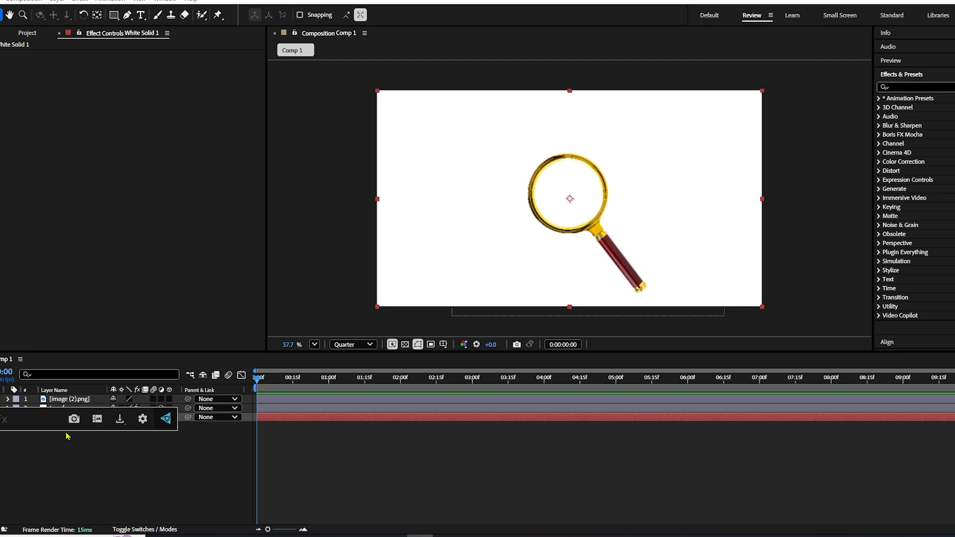
- Apply the Grid effect to the white solid, sized from Width & Height Sliders with width and height both 100
{"action": "type", "text": "grid"}
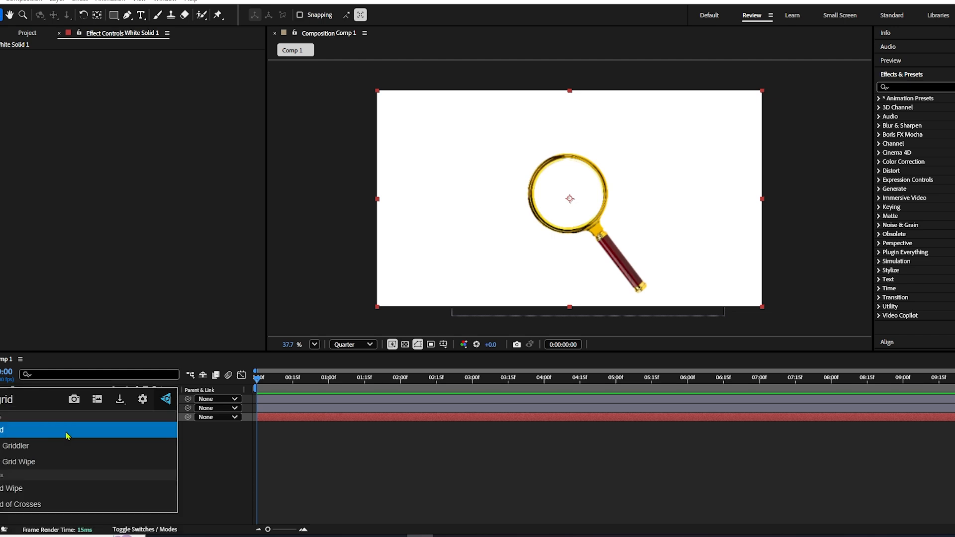
{"action": "left_click", "coordinate": [68, 435]}
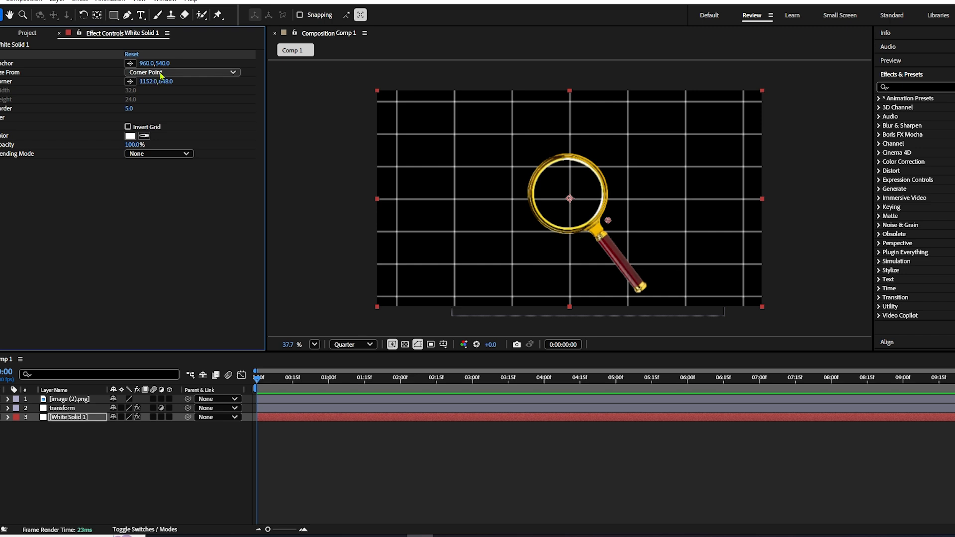
{"action": "left_click", "coordinate": [161, 73]}
{"action": "left_click", "coordinate": [165, 107]}
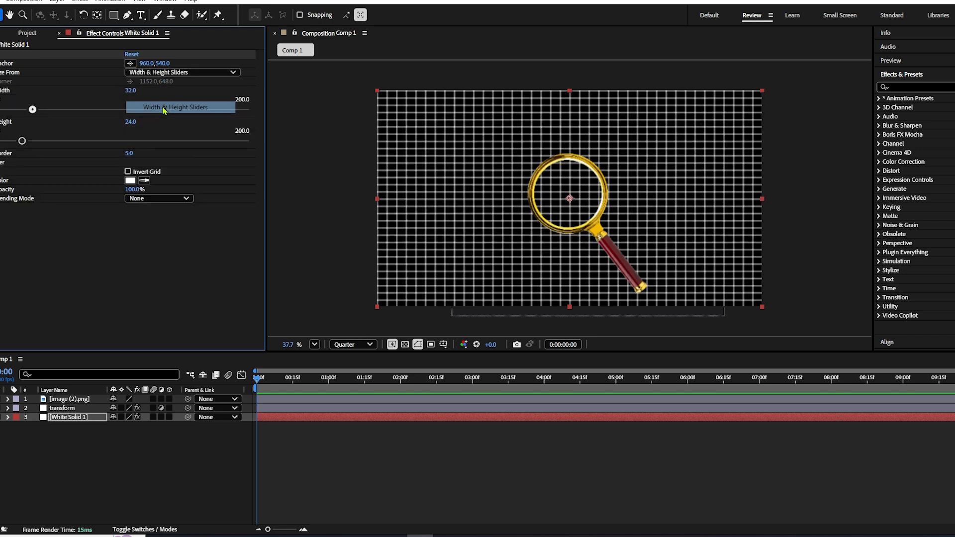
{"action": "left_click", "coordinate": [130, 90]}
{"action": "type", "text": "10"}
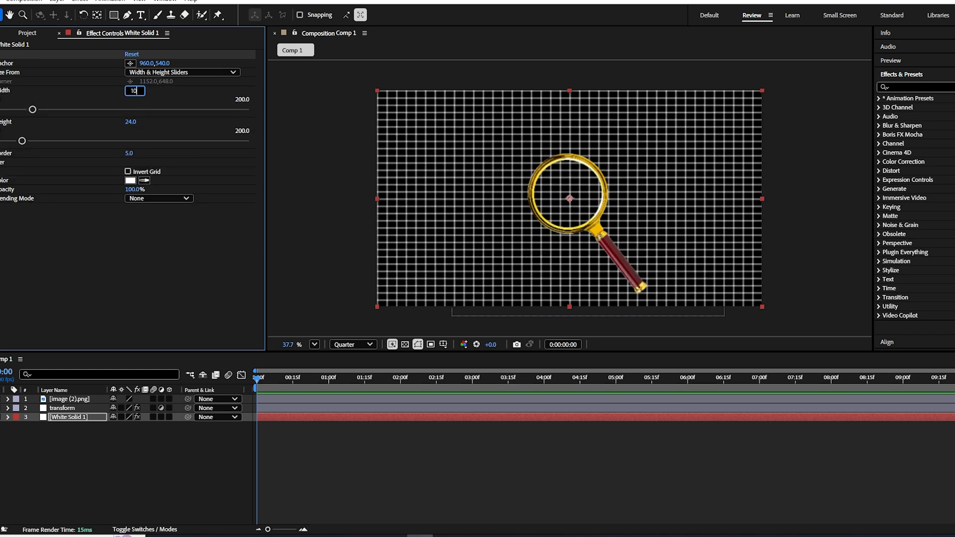
{"action": "key", "text": "Tab"}
{"action": "type", "text": "1"}
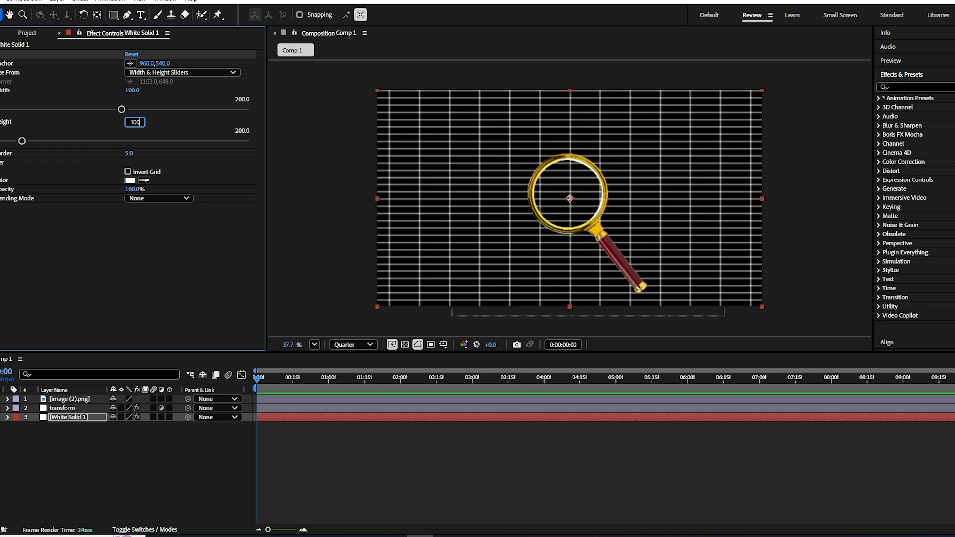
{"action": "key", "text": "Return"}
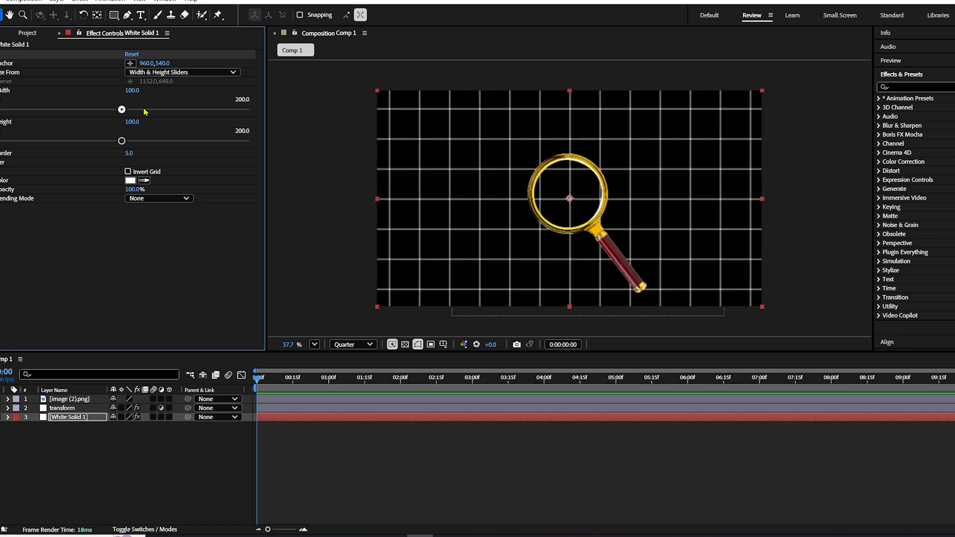
{"action": "left_click", "coordinate": [91, 483]}
- Draw a circular mask on the transform layer with the Ellipse tool and move the masked layer over the magnifying glass's lens
{"action": "left_click", "coordinate": [62, 409]}
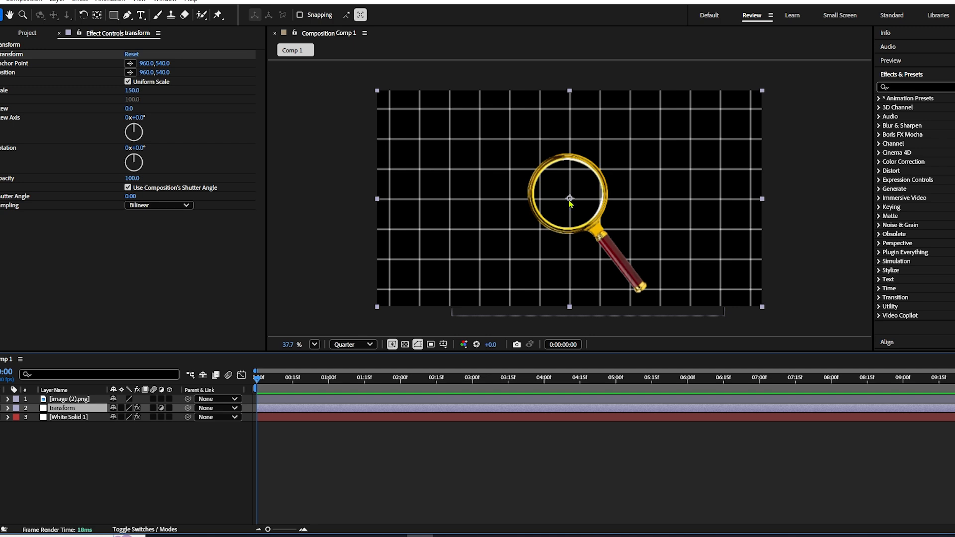
{"action": "left_click", "coordinate": [115, 17]}
{"action": "key", "text": "q"}
{"action": "key", "text": "q"}
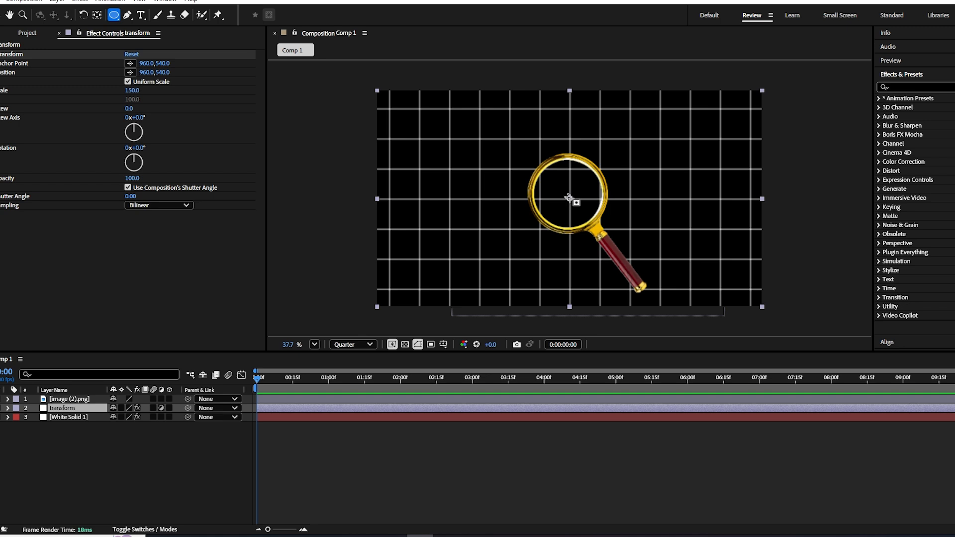
{"action": "left_click_drag", "start_coordinate": [567, 195], "coordinate": [645, 257]}
{"action": "scroll", "coordinate": [645, 257], "scroll_direction": "up", "scroll_amount": 5}
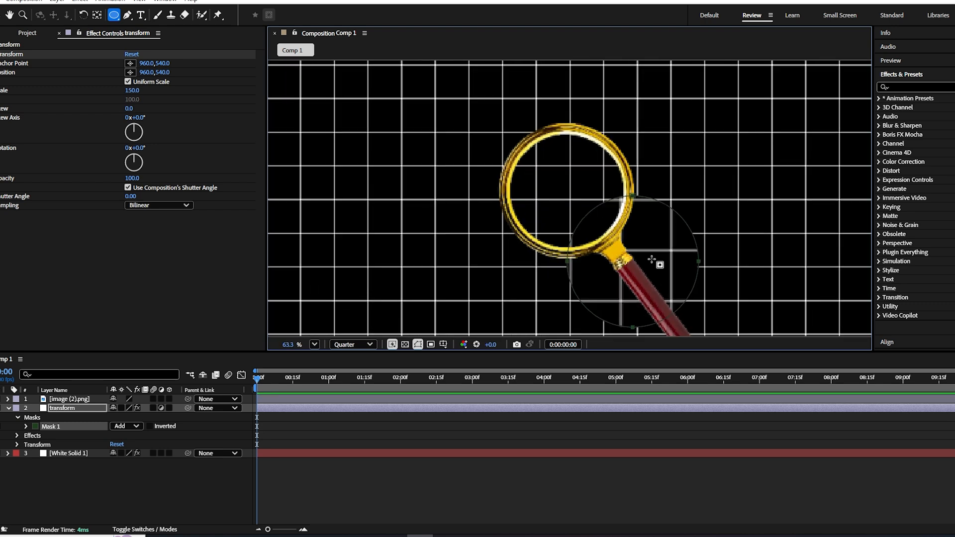
{"action": "key", "text": "v"}
{"action": "left_click_drag", "start_coordinate": [652, 260], "coordinate": [594, 198]}
{"action": "left_click_drag", "start_coordinate": [653, 259], "coordinate": [588, 187]}
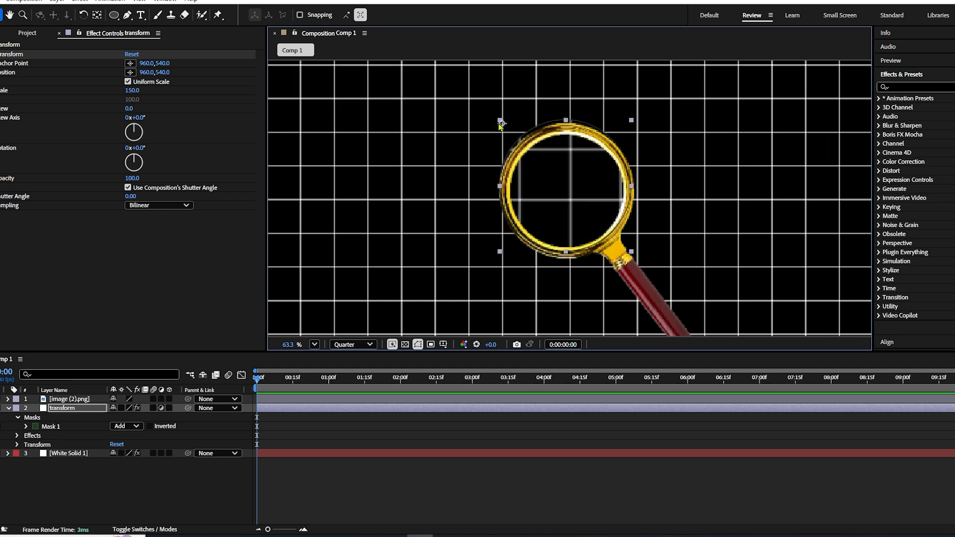
- Move the transform layer's anchor point to near the centre of the lens with the Pan Behind tool
{"action": "key", "text": "y"}
{"action": "left_click_drag", "start_coordinate": [562, 177], "coordinate": [571, 199]}
{"action": "left_click", "coordinate": [534, 299]}
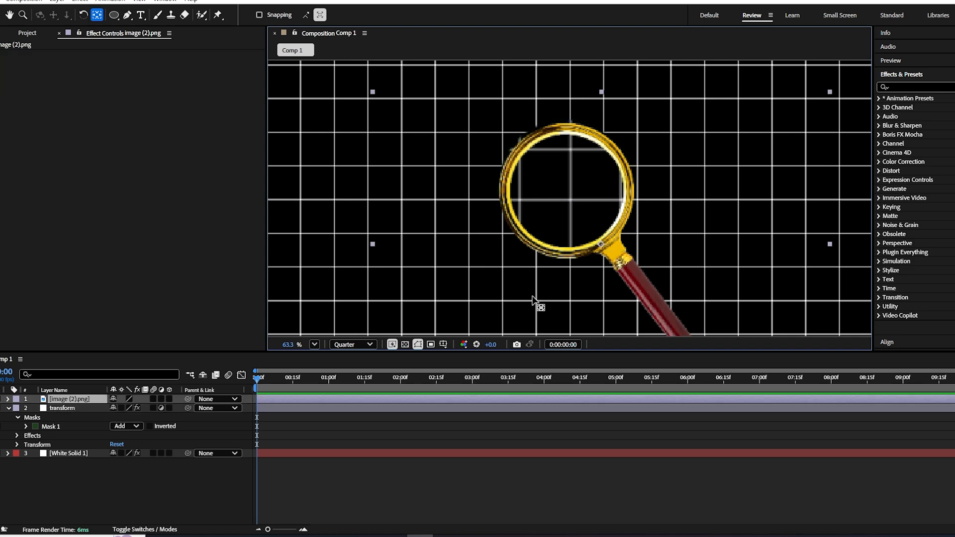
- Scale the transform layer down to about 88.7% and nudge it so its circular mask fits the lens's inner rim
{"action": "scroll", "coordinate": [556, 175], "scroll_direction": "up", "scroll_amount": 1}
{"action": "left_click", "coordinate": [116, 406]}
{"action": "left_click", "coordinate": [80, 435]}
{"action": "left_click", "coordinate": [70, 428]}
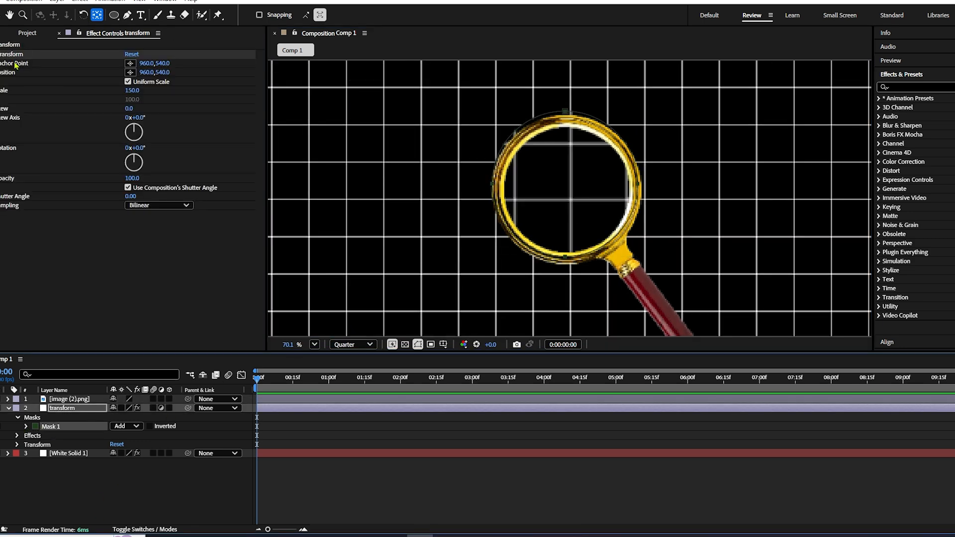
{"action": "left_click", "coordinate": [13, 54]}
{"action": "left_click", "coordinate": [540, 201]}
{"action": "scroll", "coordinate": [639, 257], "scroll_direction": "up", "scroll_amount": 4}
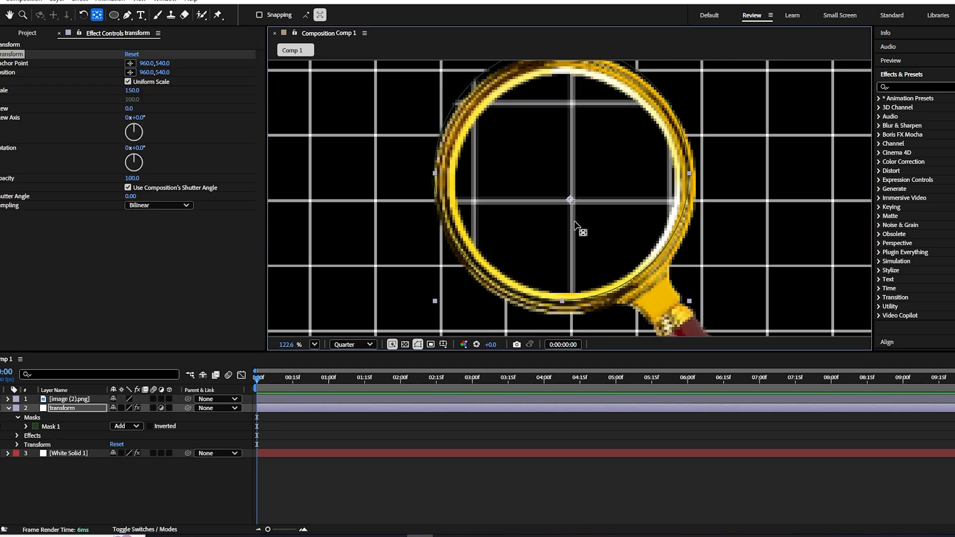
{"action": "key", "text": "v"}
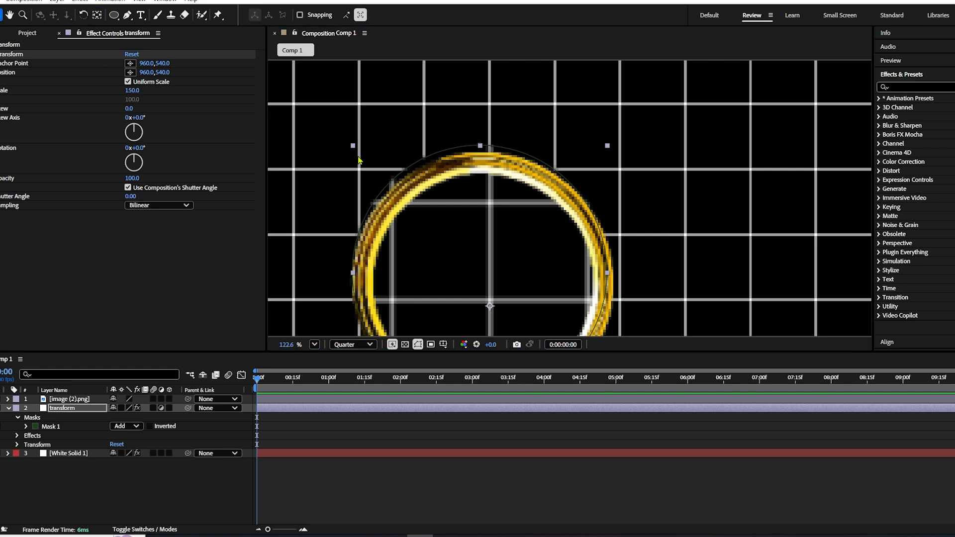
{"action": "left_click_drag", "start_coordinate": [353, 147], "coordinate": [369, 166]}
{"action": "left_click_drag", "start_coordinate": [469, 244], "coordinate": [471, 246]}
{"action": "left_click_drag", "start_coordinate": [484, 253], "coordinate": [430, 174]}
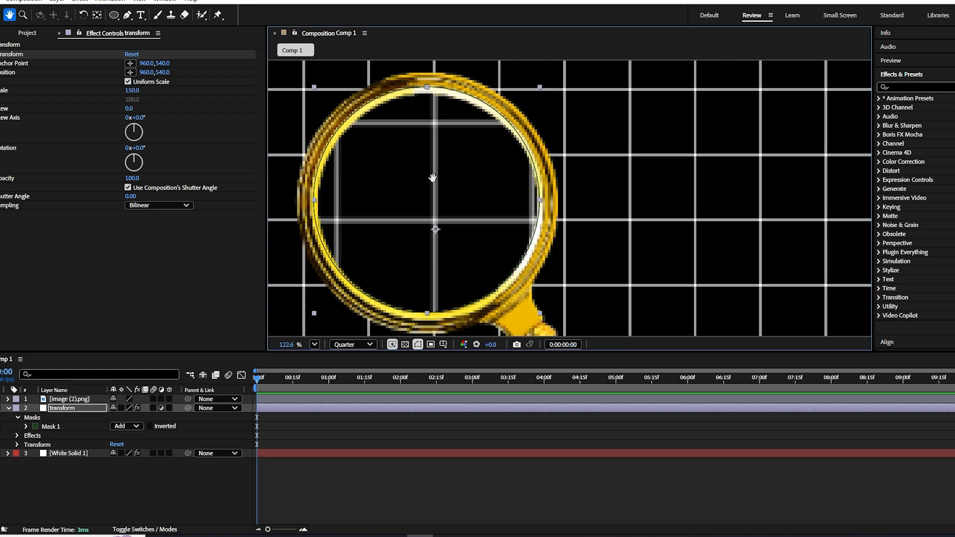
{"action": "left_click_drag", "start_coordinate": [431, 217], "coordinate": [434, 221]}
- Reveal the Position of the image and adjustment layers and link the adjustment layer's Position to the image's Position
{"action": "left_click", "coordinate": [8, 408]}
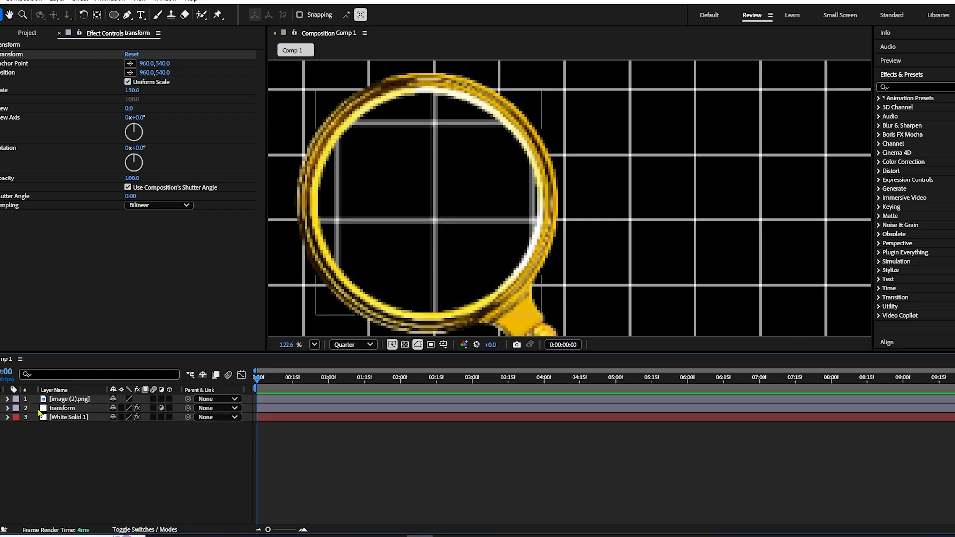
{"action": "left_click", "coordinate": [58, 409]}
{"action": "left_click", "coordinate": [54, 390]}
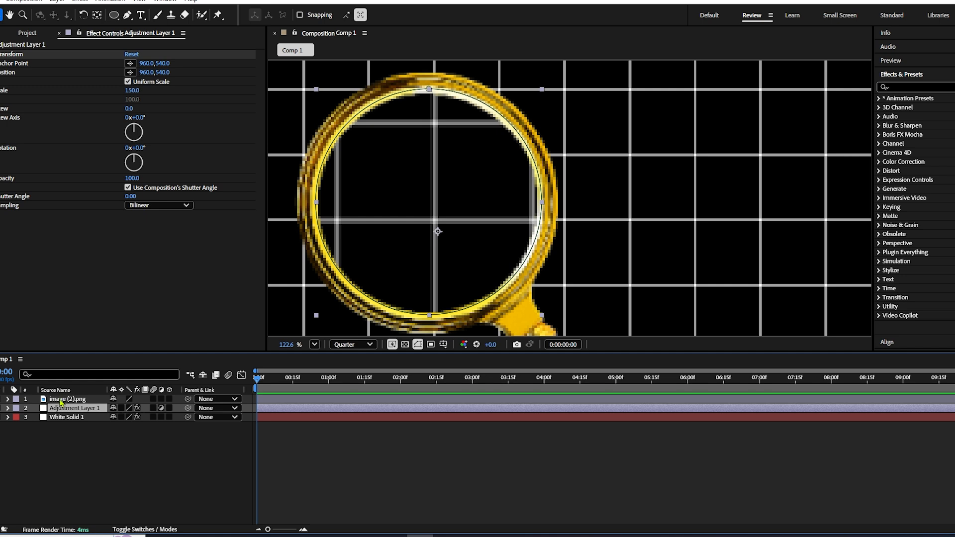
{"action": "left_click", "coordinate": [60, 400], "text": "shift"}
{"action": "key", "text": "p"}
{"action": "left_click", "coordinate": [88, 458]}
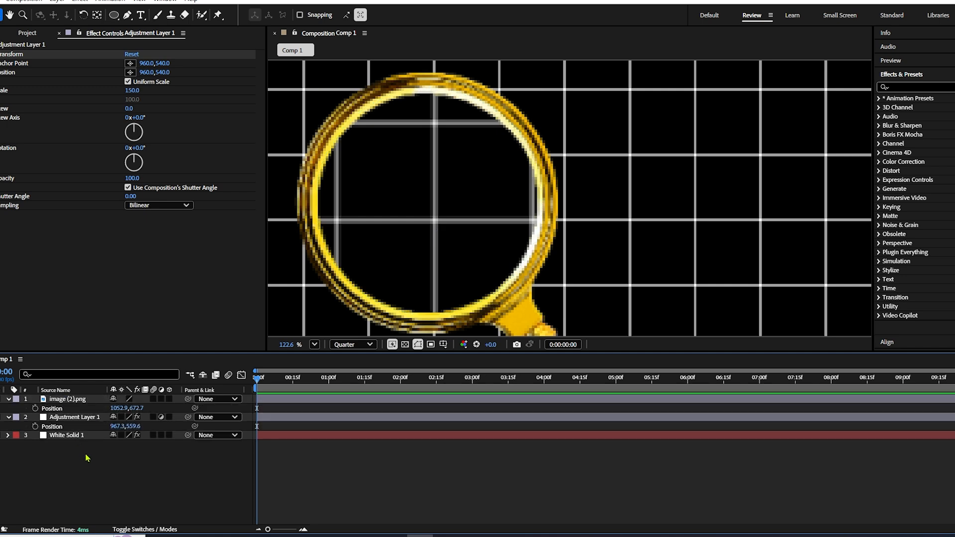
{"action": "left_click_drag", "start_coordinate": [196, 427], "coordinate": [56, 408]}
{"action": "left_click", "coordinate": [57, 460]}
- Link the Anchor Point and Position of the adjustment layer's Transform effect to the image layer's Position
{"action": "left_click", "coordinate": [9, 418]}
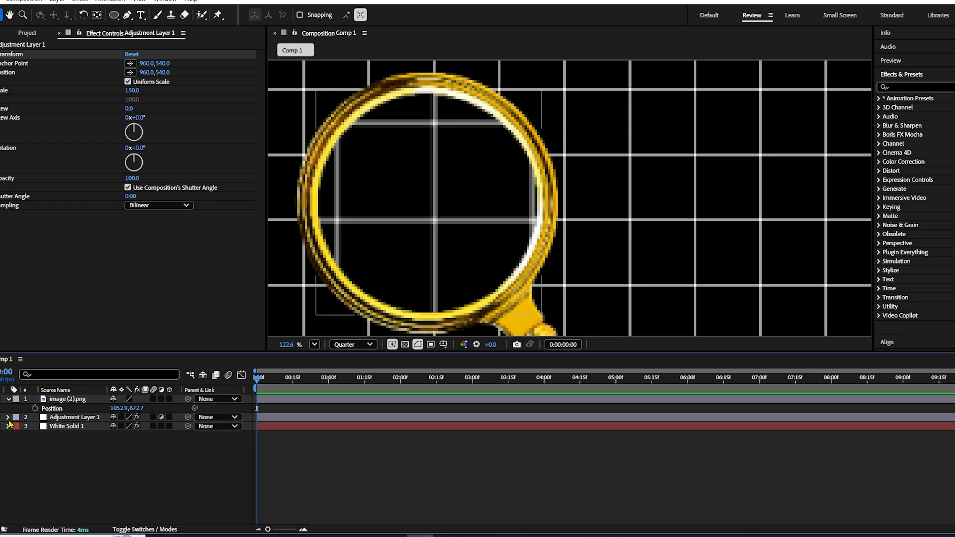
{"action": "left_click", "coordinate": [8, 418]}
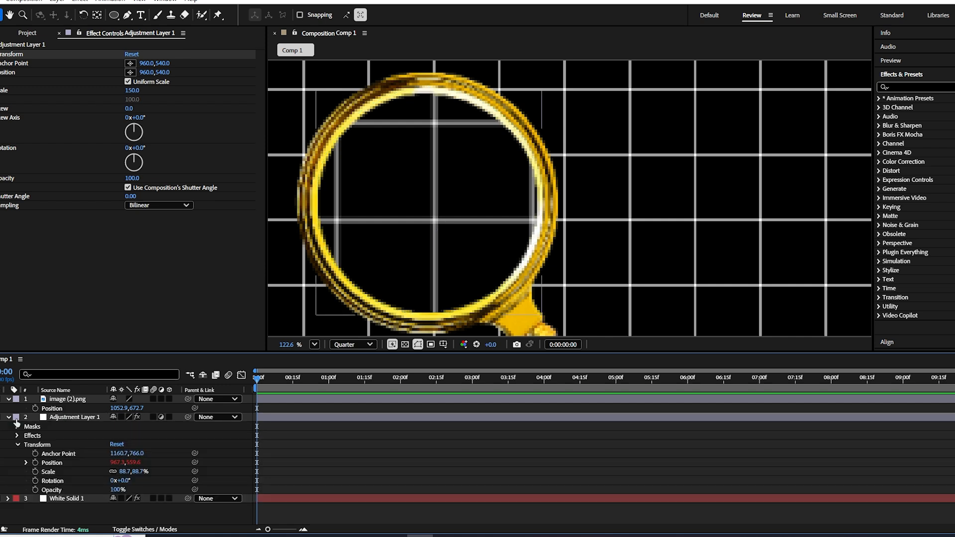
{"action": "left_click", "coordinate": [17, 445]}
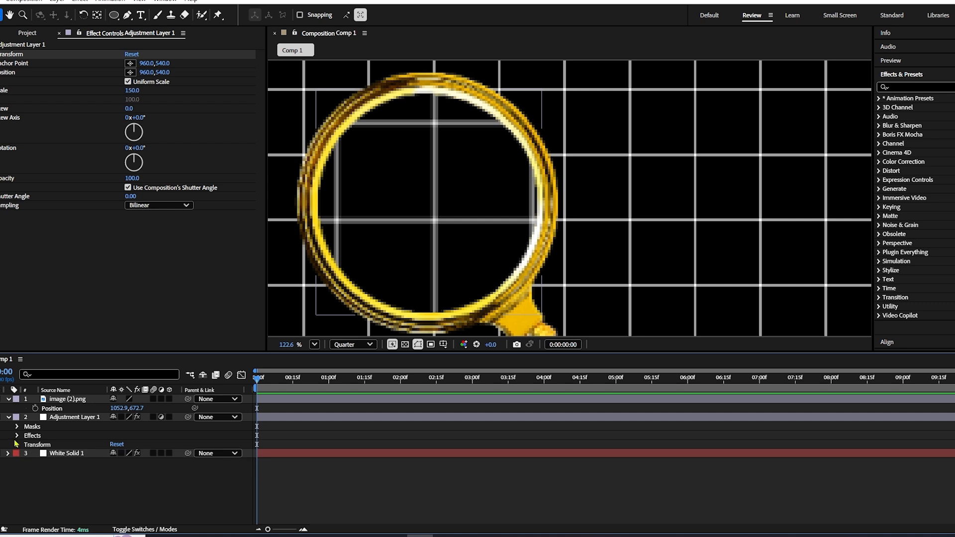
{"action": "left_click", "coordinate": [17, 436]}
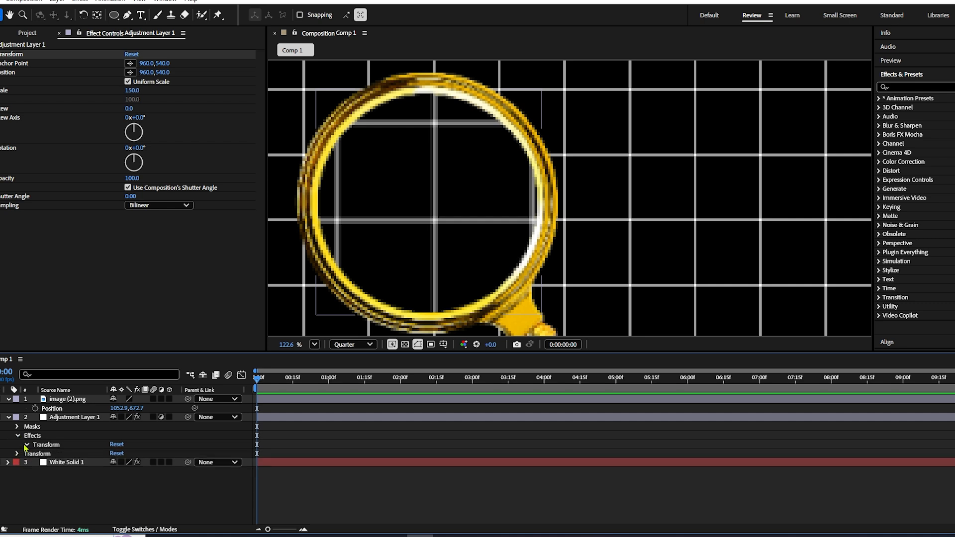
{"action": "left_click", "coordinate": [27, 445]}
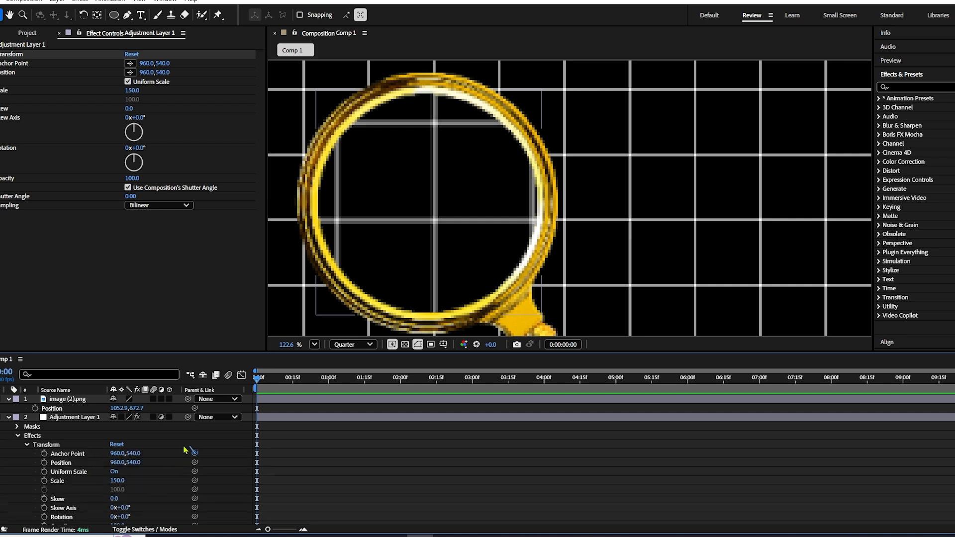
{"action": "left_click_drag", "start_coordinate": [194, 453], "coordinate": [52, 408]}
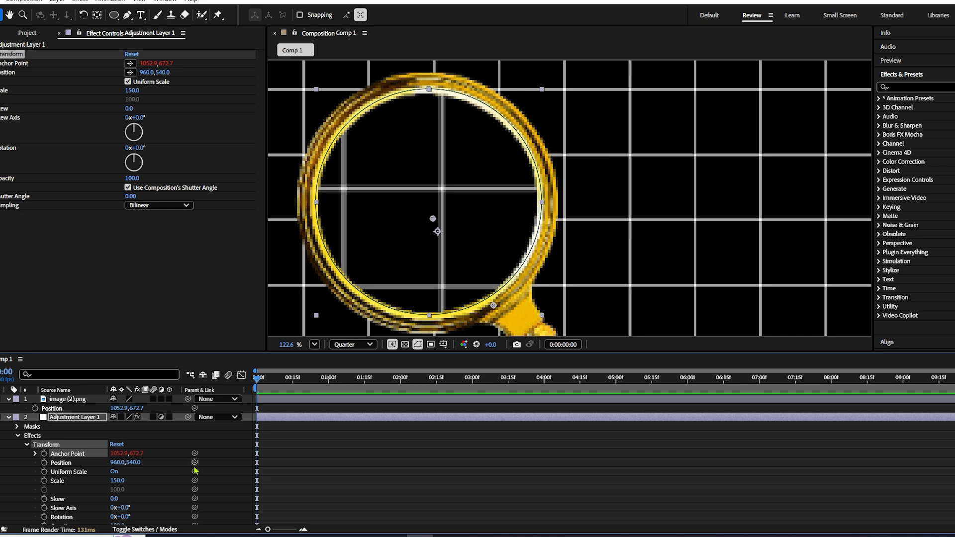
{"action": "left_click_drag", "start_coordinate": [195, 462], "coordinate": [62, 408]}
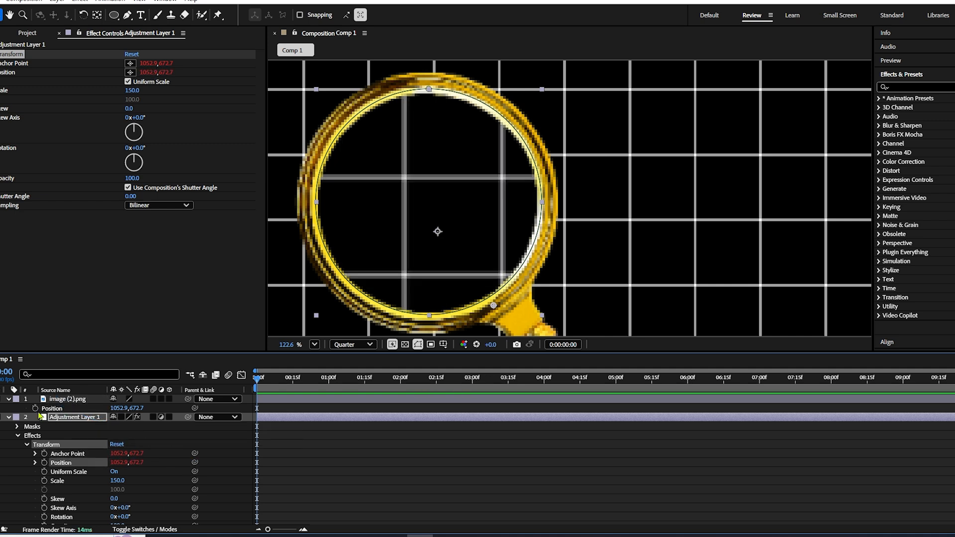
{"action": "left_click", "coordinate": [9, 419]}
{"action": "left_click", "coordinate": [138, 481]}
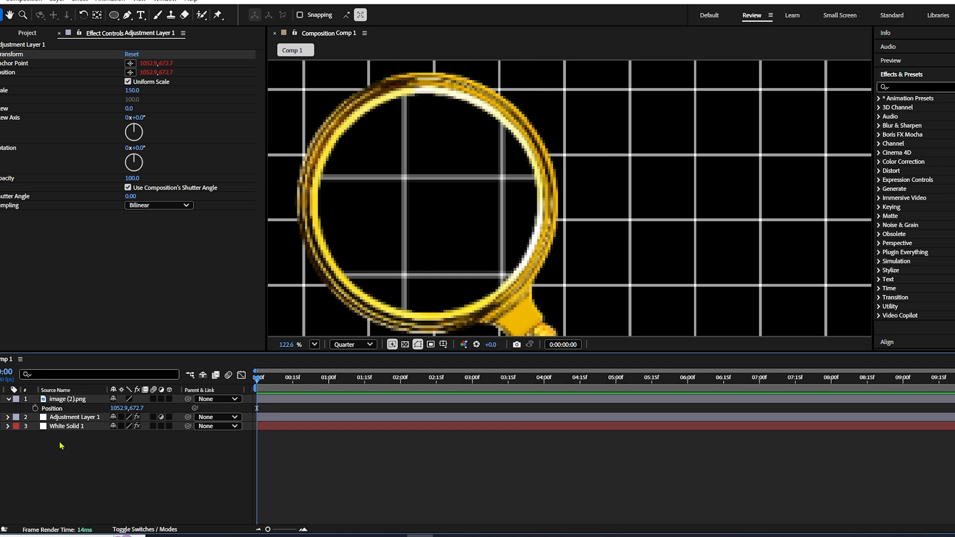
- Apply the Bulge effect to the adjustment layer
{"action": "left_click", "coordinate": [43, 421]}
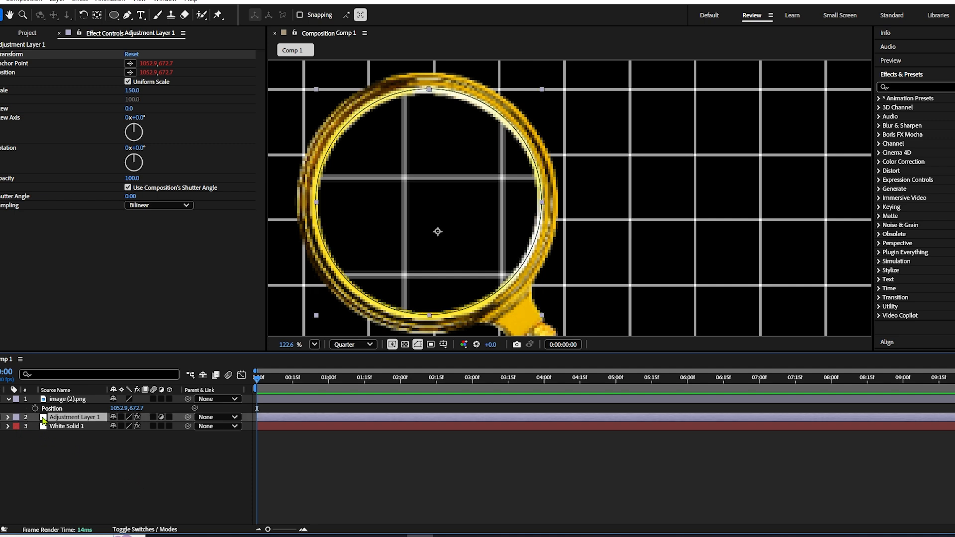
{"action": "key", "text": "ctrl+space"}
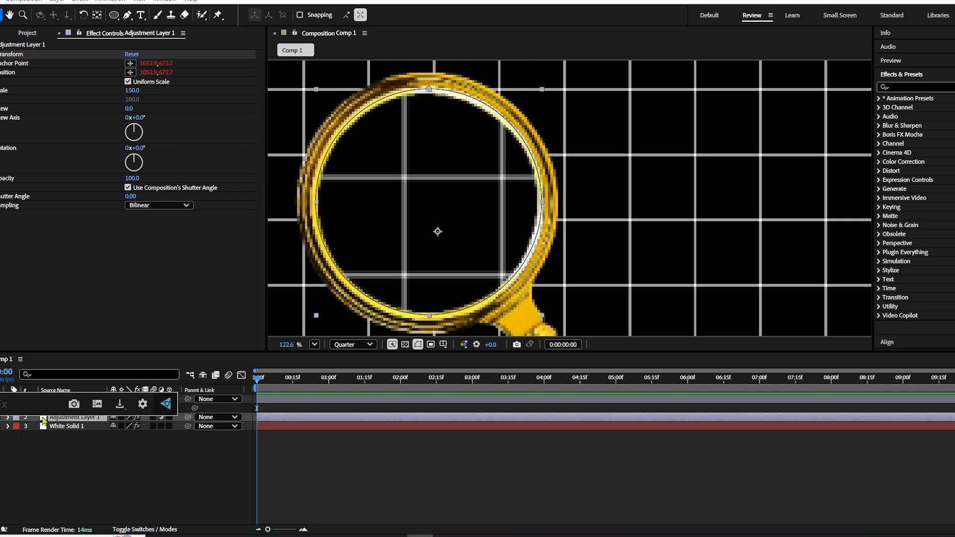
{"action": "type", "text": "bulge"}
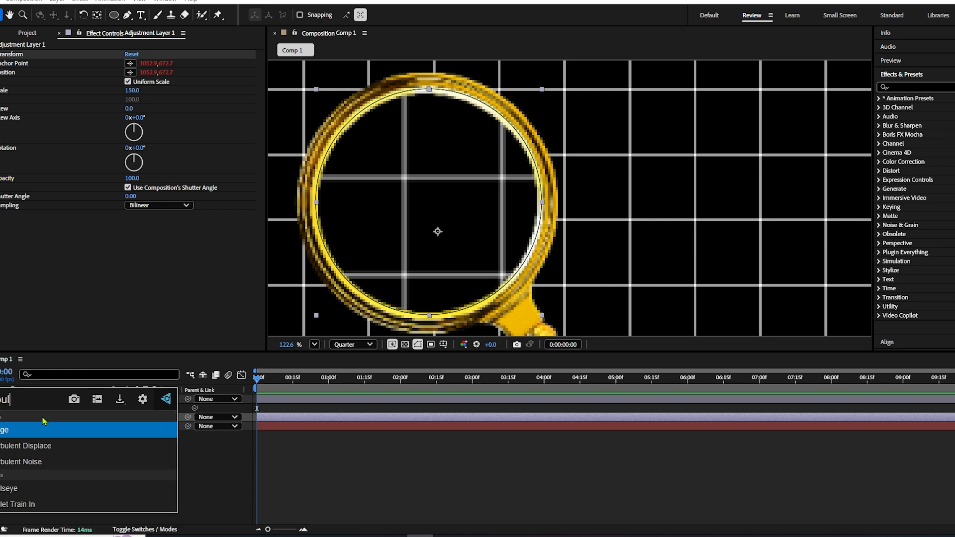
{"action": "key", "text": "Return"}
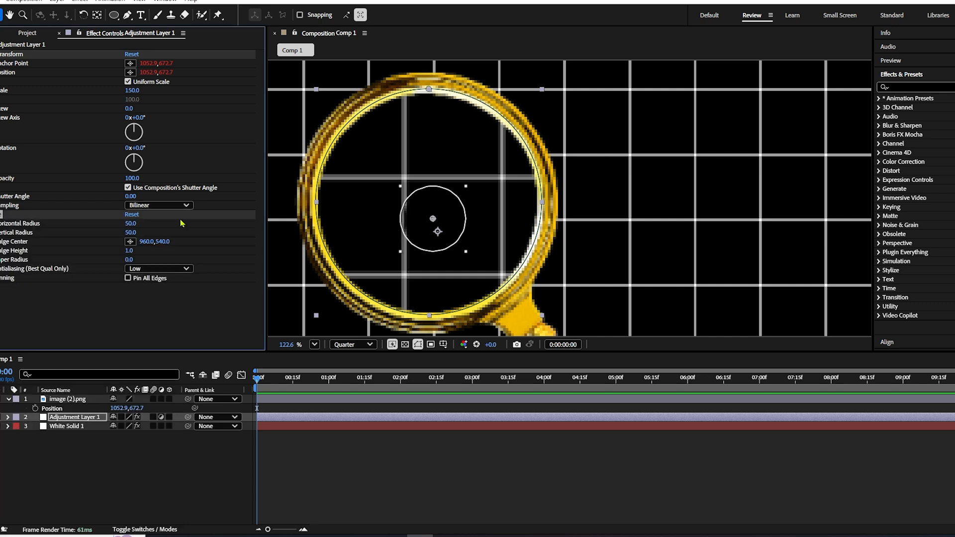
- Set the Bulge's Horizontal Radius to 182 and Vertical Radius to 178, and move its centre to the middle of the lens
{"action": "left_click_drag", "start_coordinate": [130, 223], "coordinate": [219, 242]}
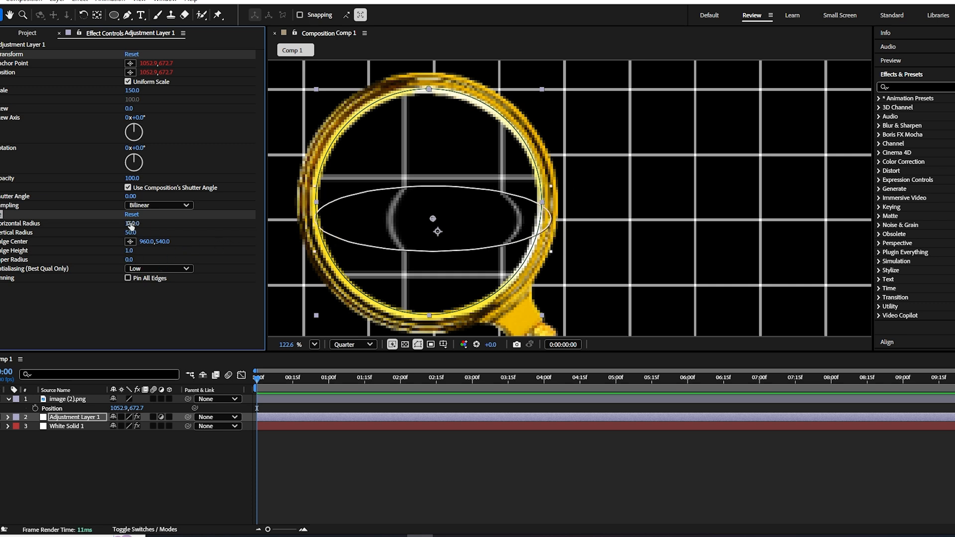
{"action": "left_click_drag", "start_coordinate": [132, 223], "coordinate": [210, 243]}
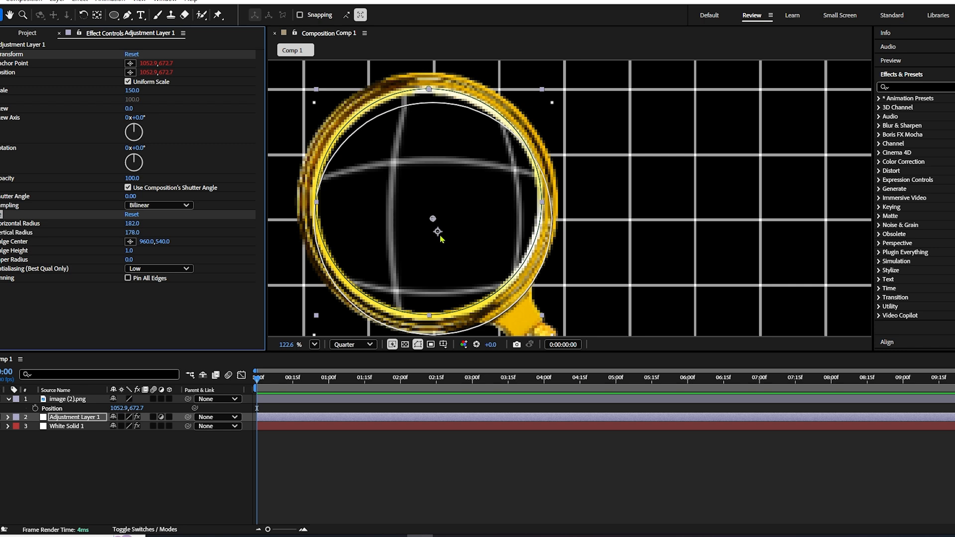
{"action": "left_click_drag", "start_coordinate": [436, 233], "coordinate": [434, 219]}
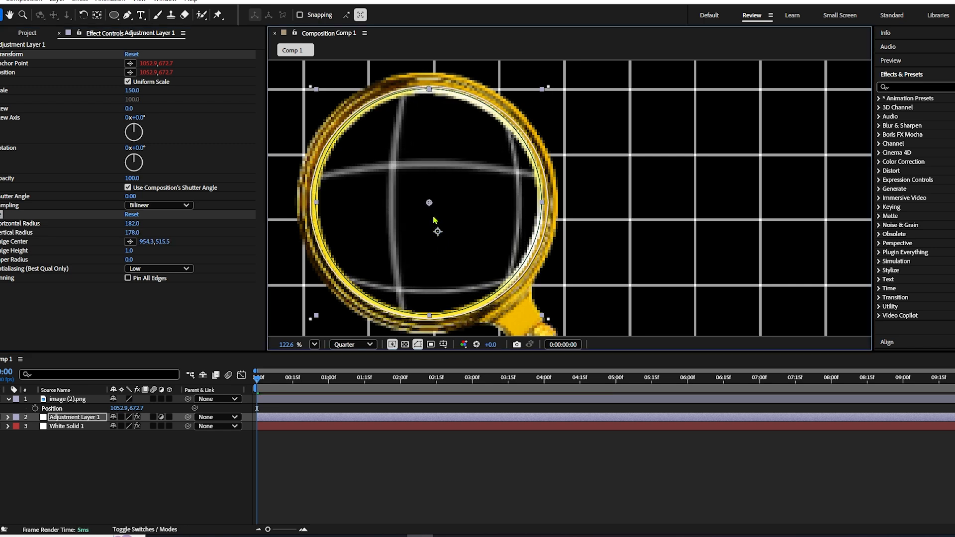
- Try a Bulge Height of 0.3, settle on 0.4, and deselect the adjustment layer
{"action": "left_click", "coordinate": [131, 250]}
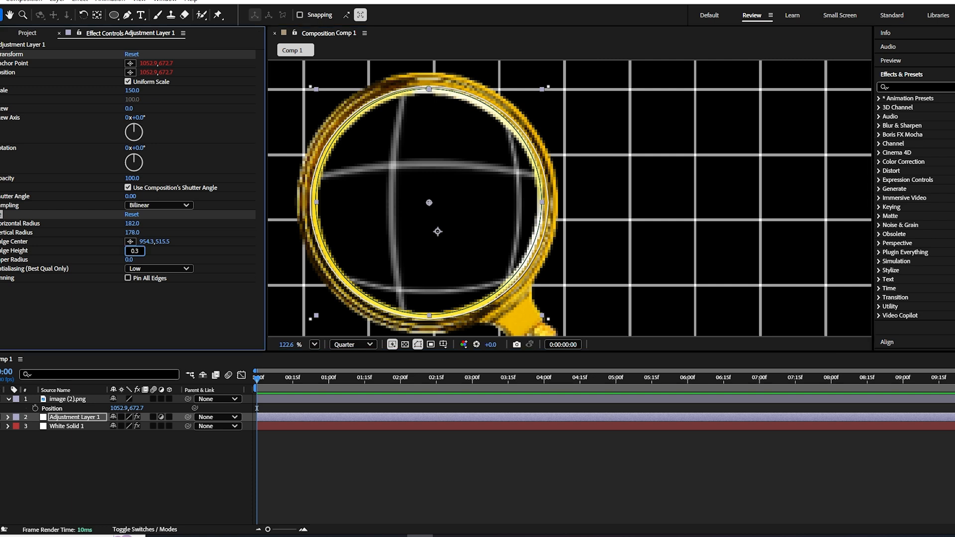
{"action": "type", "text": "0.3"}
{"action": "key", "text": "Return"}
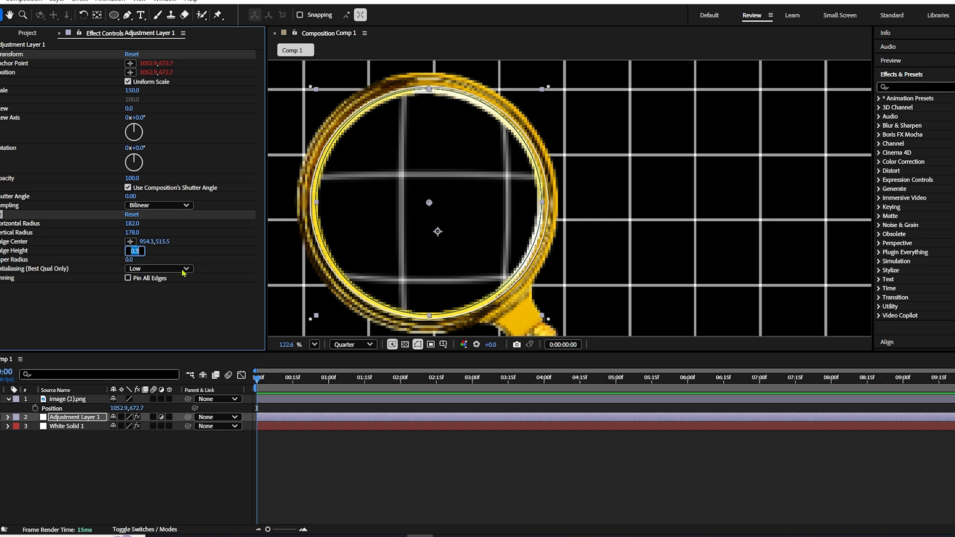
{"action": "type", "text": "0"}
{"action": "key", "text": "Return"}
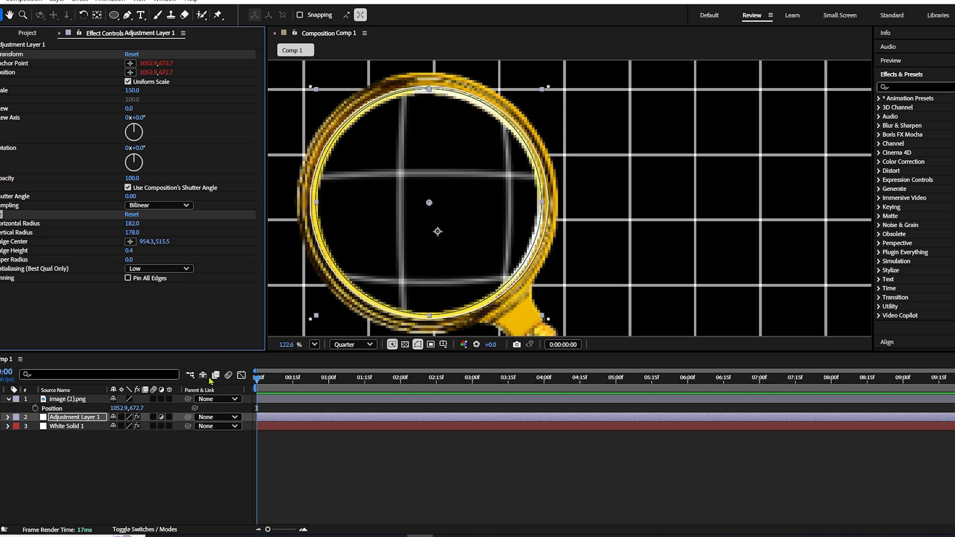
{"action": "left_click", "coordinate": [141, 465]}
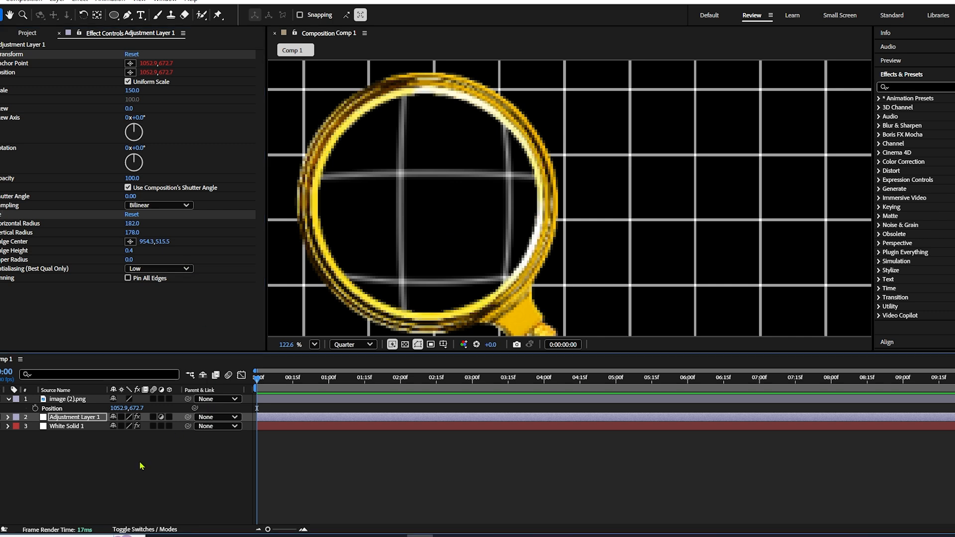
- Reveal the image layer's Position and try linking the Bulge Center to it
{"action": "left_click", "coordinate": [8, 400]}
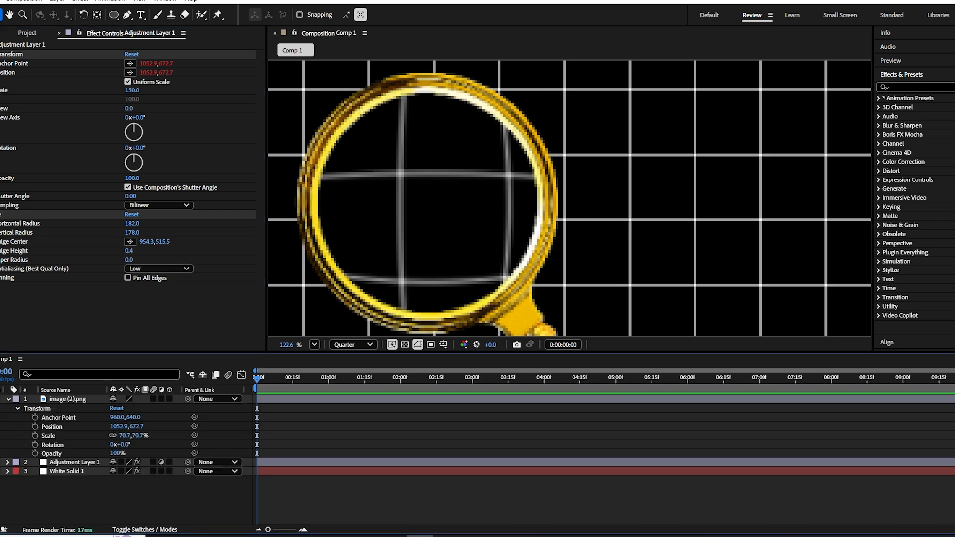
{"action": "left_click", "coordinate": [9, 400]}
{"action": "left_click", "coordinate": [64, 400]}
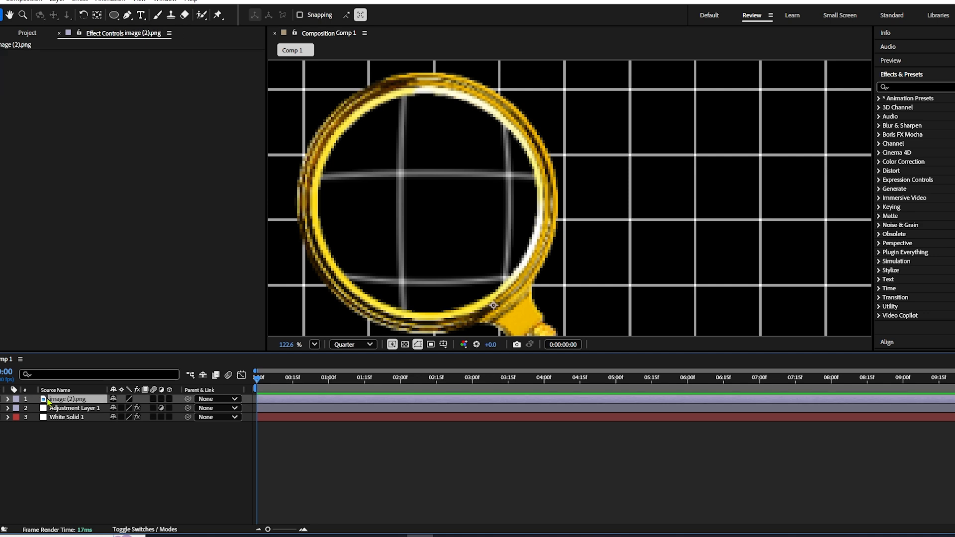
{"action": "key", "text": "p"}
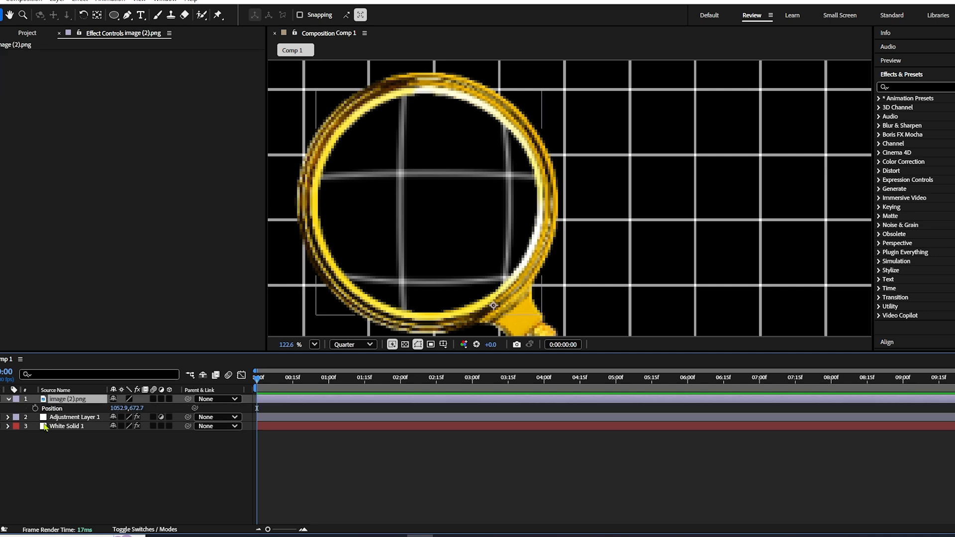
{"action": "left_click", "coordinate": [8, 417]}
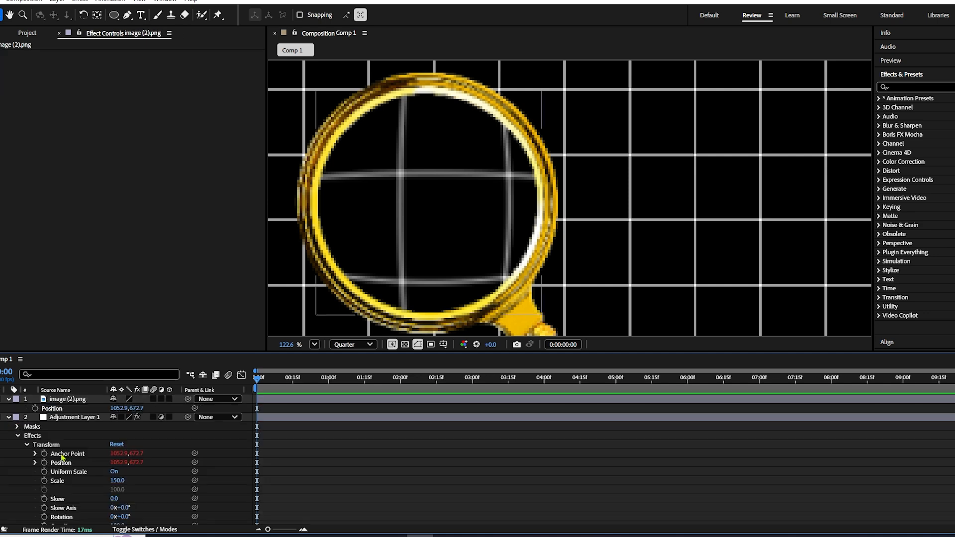
{"action": "left_click", "coordinate": [27, 445]}
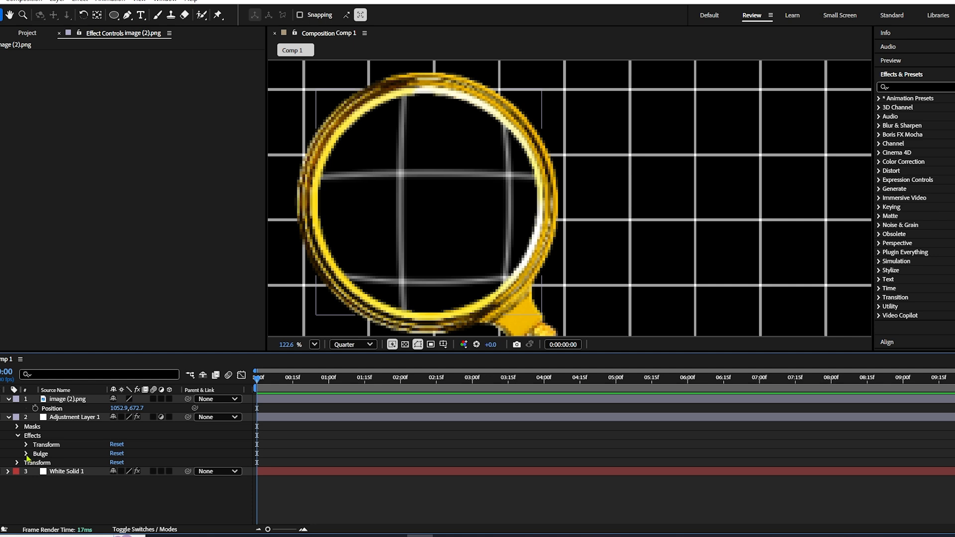
{"action": "left_click", "coordinate": [26, 453]}
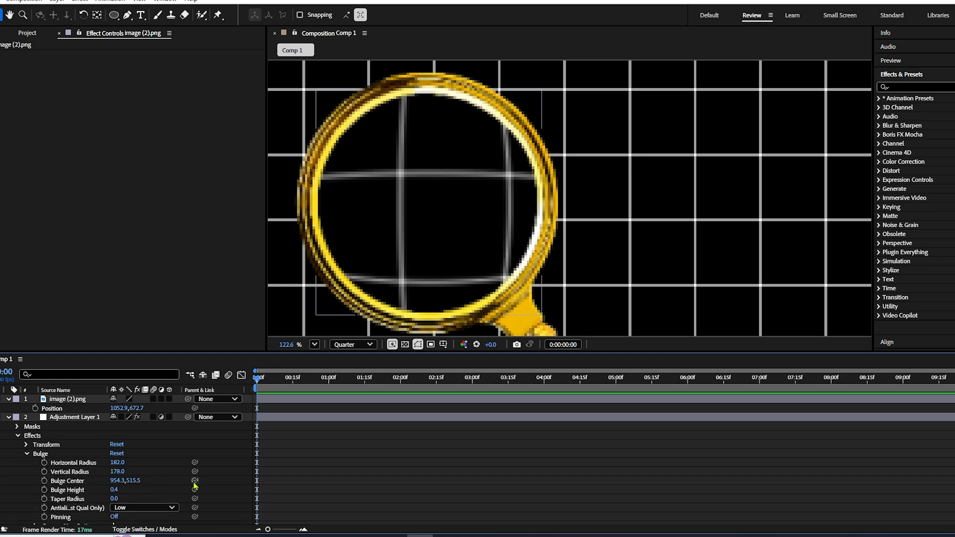
{"action": "left_click_drag", "start_coordinate": [195, 480], "coordinate": [43, 410]}
{"action": "left_click", "coordinate": [9, 400]}
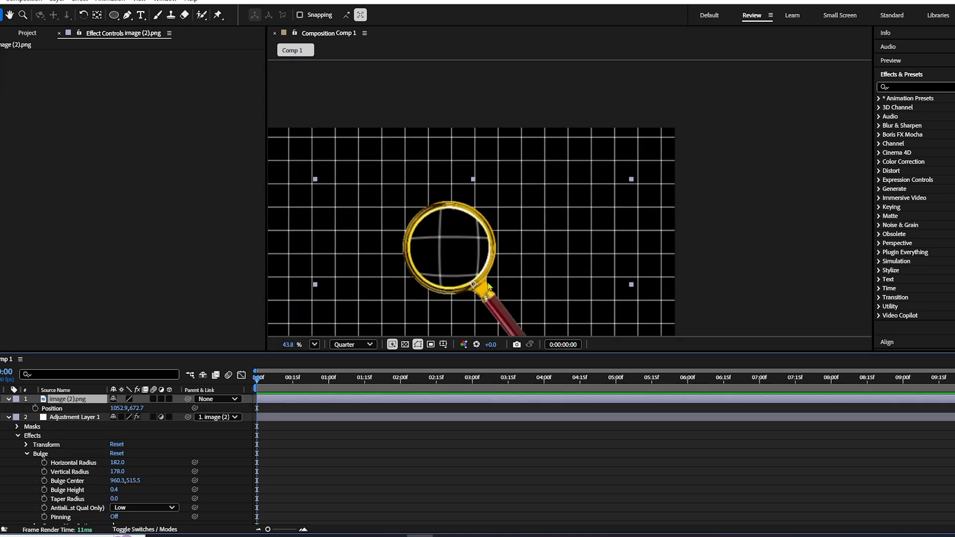
- Try moving the glass image, undo the move, and place its anchor point at the lens's centre with the Pan Behind tool
{"action": "left_click_drag", "start_coordinate": [489, 287], "coordinate": [460, 276]}
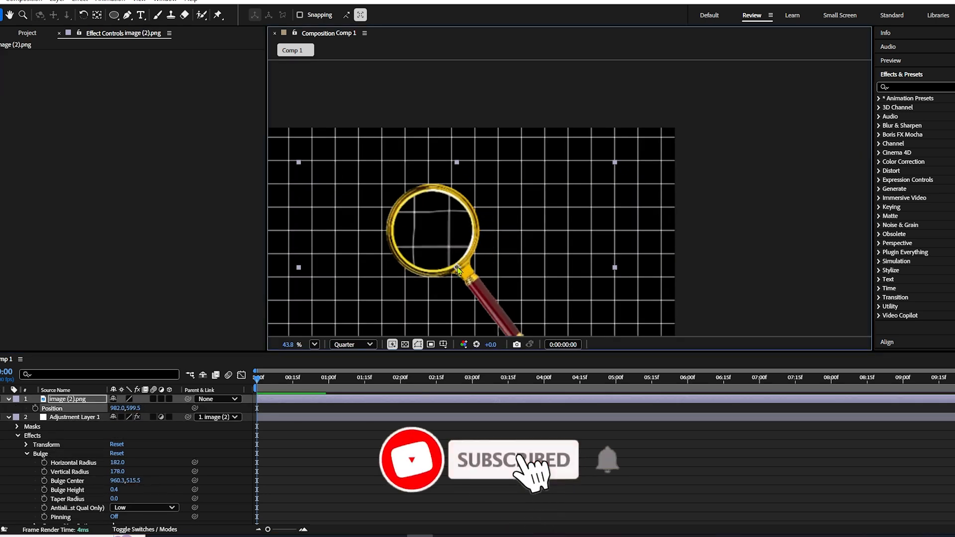
{"action": "key", "text": "ctrl+z"}
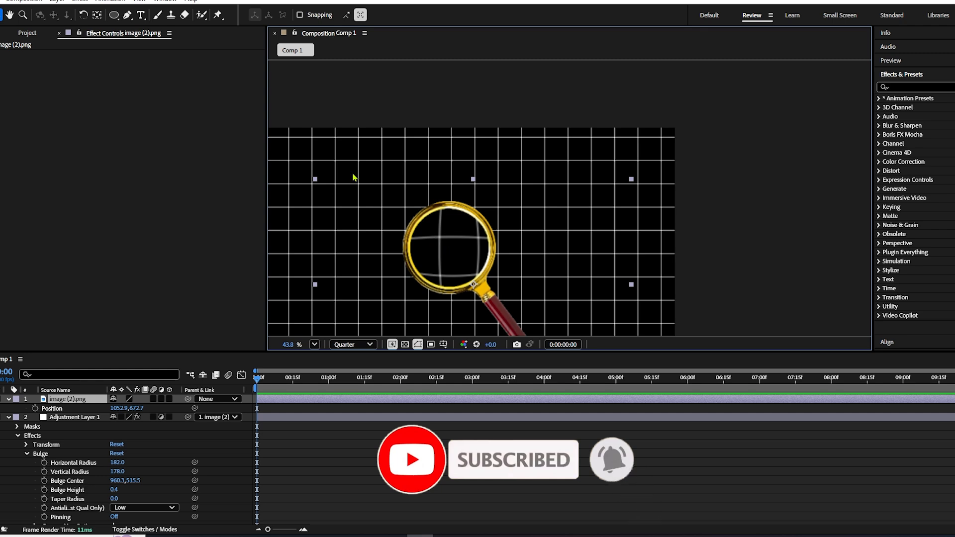
{"action": "left_click", "coordinate": [97, 14]}
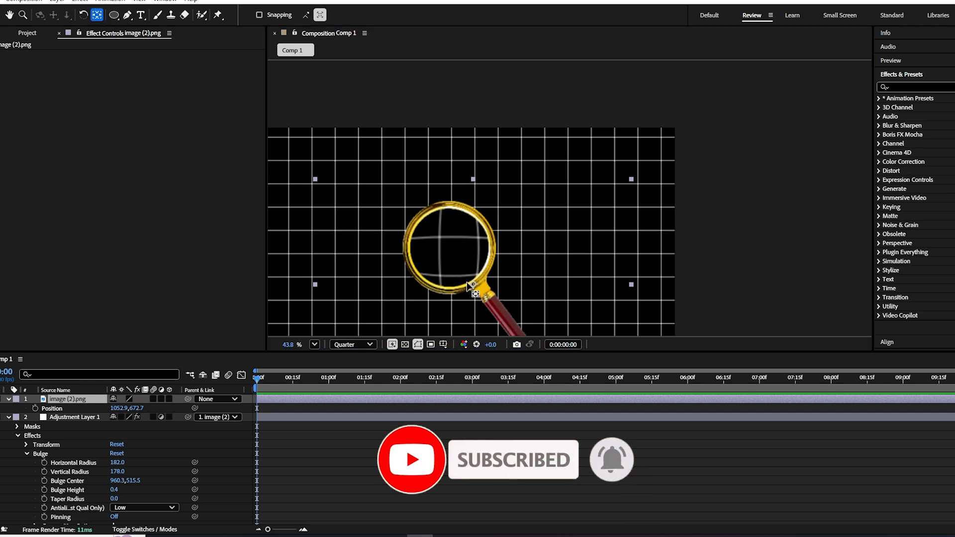
{"action": "left_click_drag", "start_coordinate": [475, 287], "coordinate": [451, 249]}
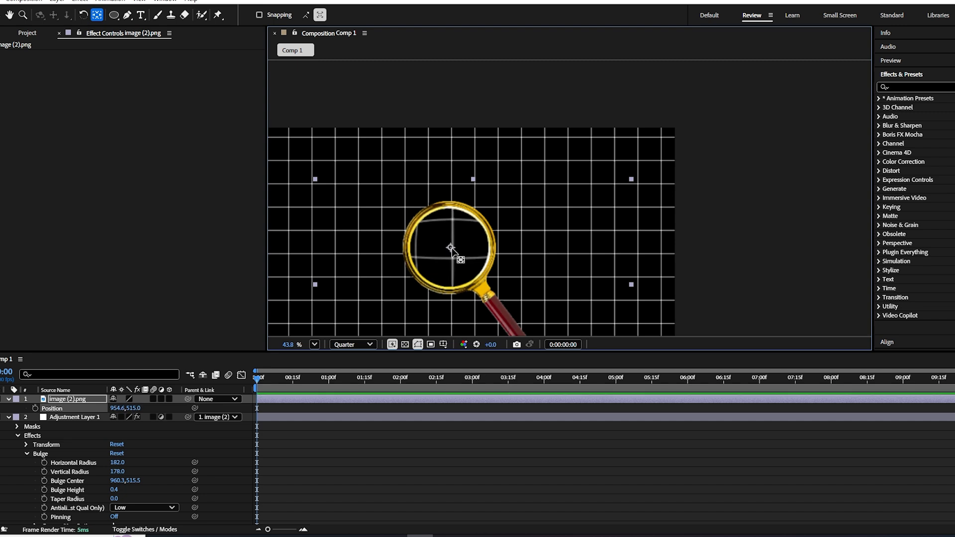
- Link the Bulge Center to the re-anchored image's Position and collapse the adjustment layer's properties
{"action": "left_click", "coordinate": [71, 480]}
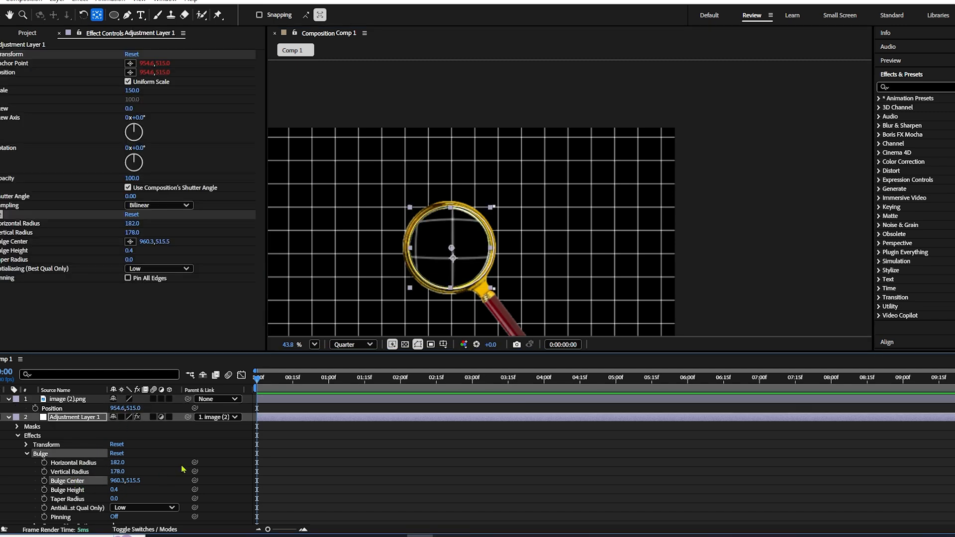
{"action": "left_click_drag", "start_coordinate": [195, 481], "coordinate": [74, 409]}
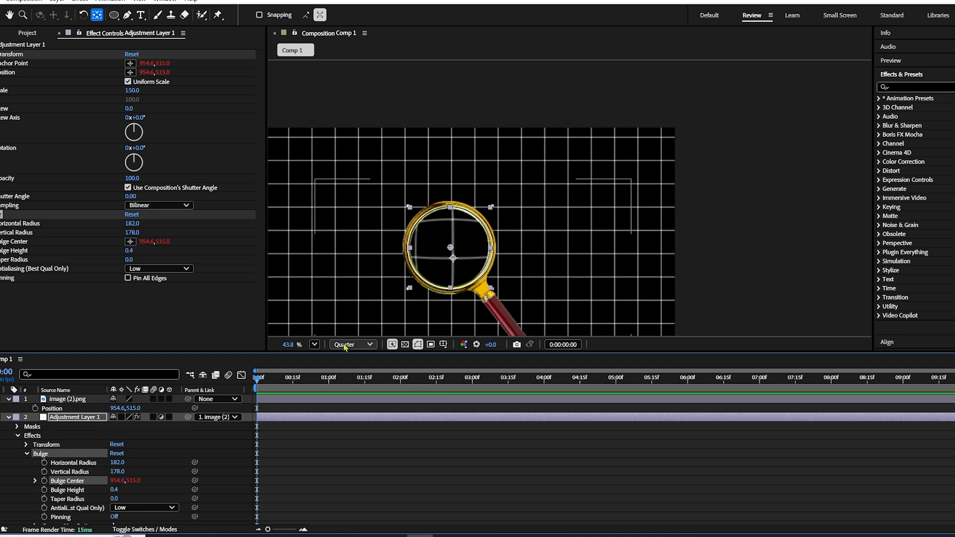
{"action": "scroll", "coordinate": [463, 247], "scroll_direction": "up", "scroll_amount": 2}
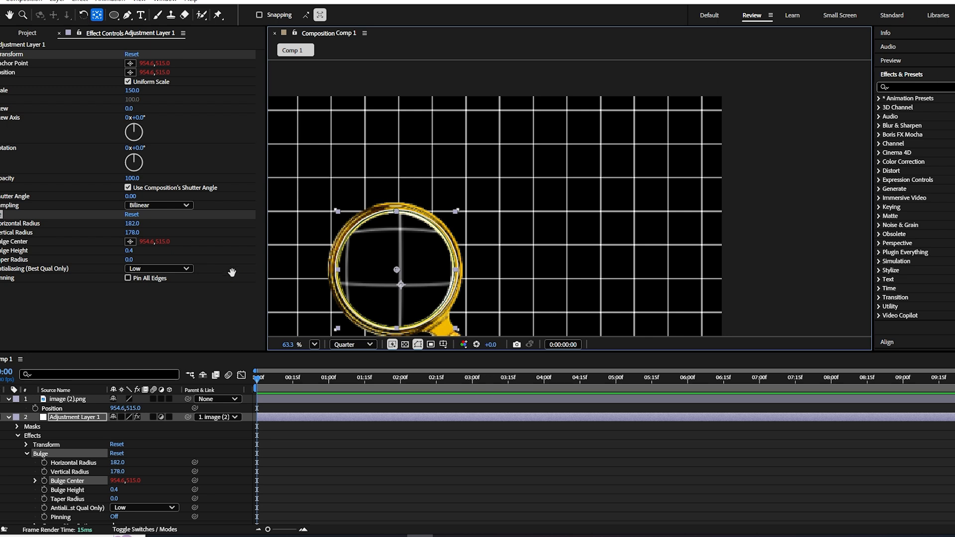
{"action": "key", "text": "space"}
{"action": "key", "text": "space"}
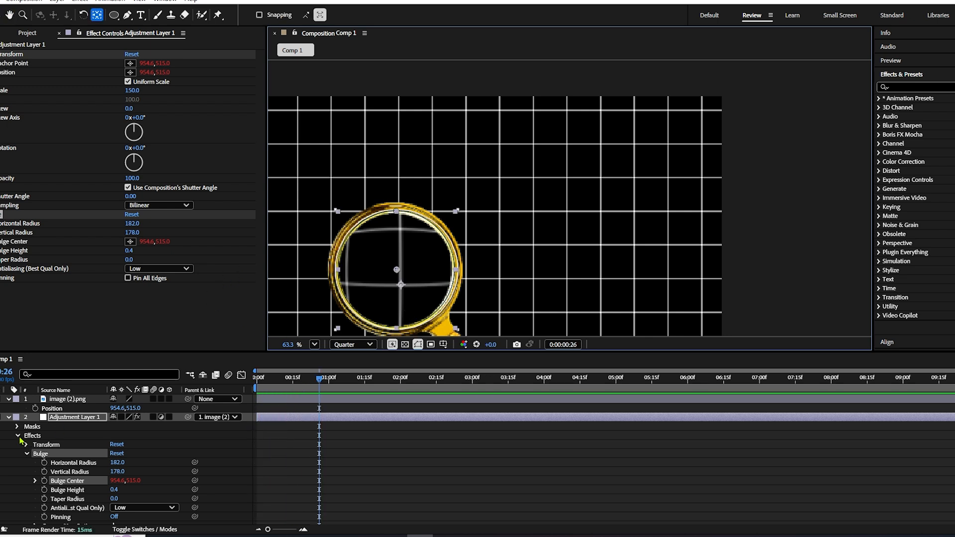
{"action": "left_click", "coordinate": [9, 419]}
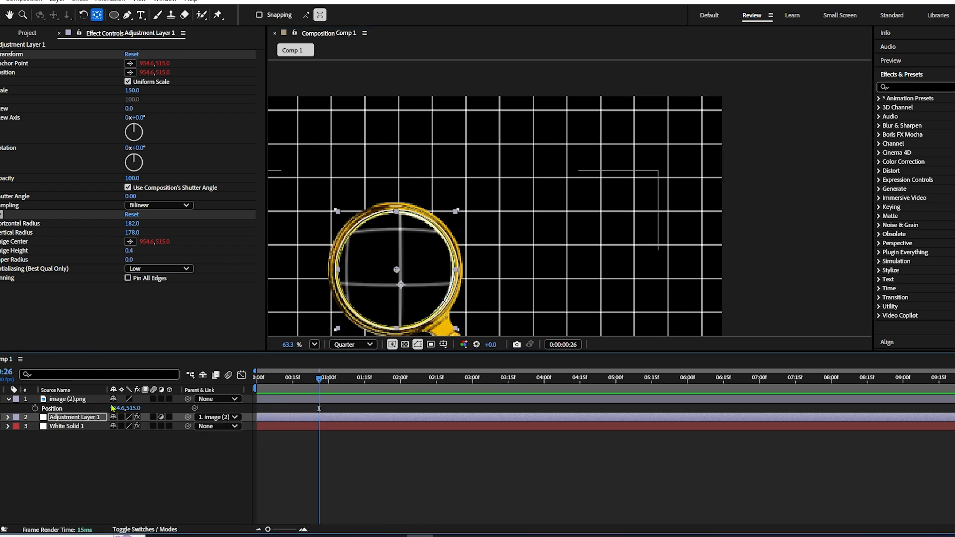
- Nudge the image layer's horizontal Position to 955.6 and apply VR Chromatic Aberrations to the adjustment layer
{"action": "mouse_move", "coordinate": [115, 407]}
{"action": "left_mouse_down"}
{"action": "mouse_move", "coordinate": [373, 412]}
{"action": "mouse_move", "coordinate": [115, 409]}
{"action": "left_mouse_up"}
{"action": "left_click", "coordinate": [60, 427]}
{"action": "left_click", "coordinate": [69, 418]}
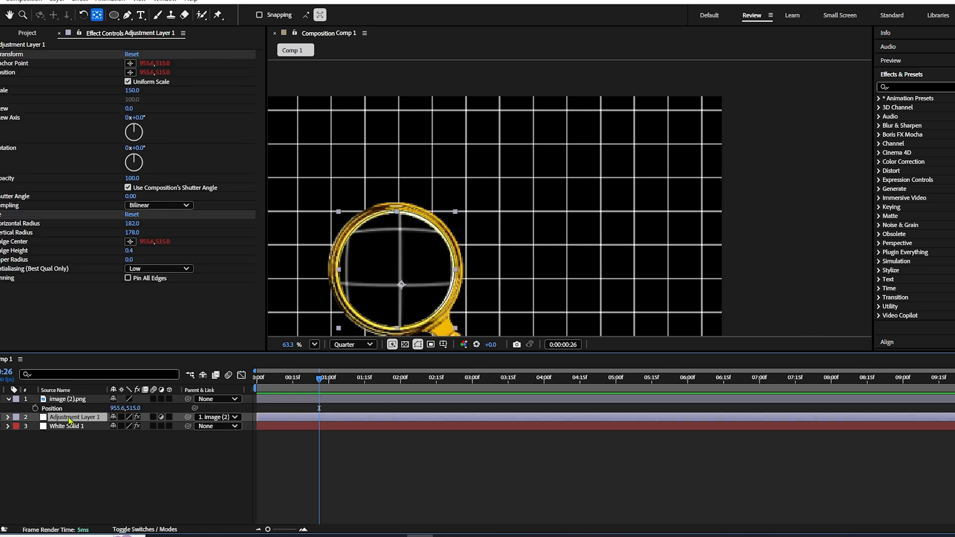
{"action": "type", "text": "chr"}
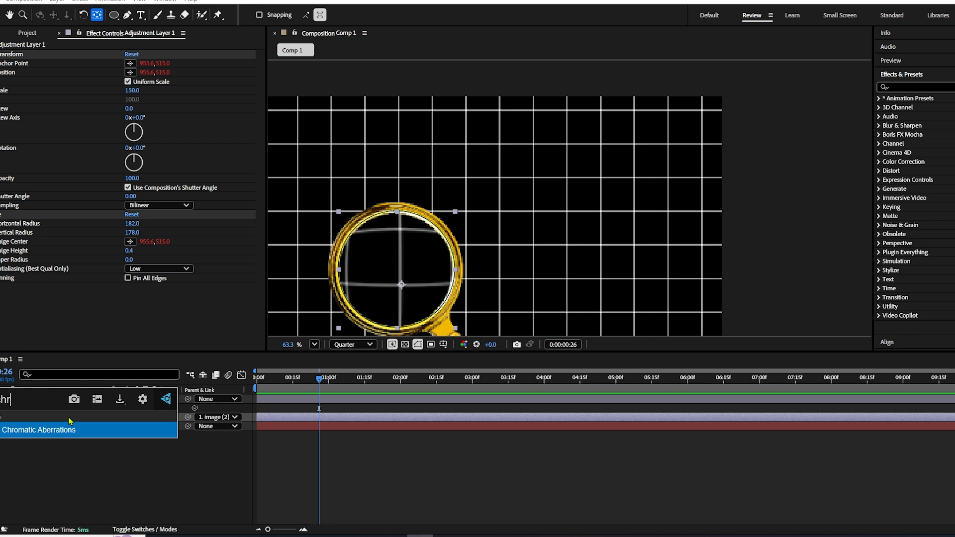
{"action": "key", "text": "Return"}
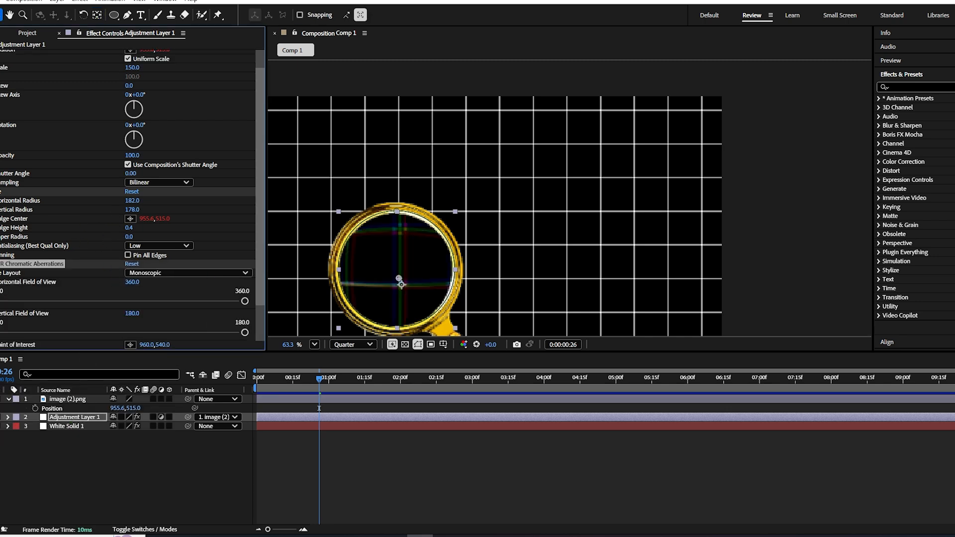
- Set the chromatic aberration to 1.5 for red, 0.3 for green and 0.3 for blue
{"action": "scroll", "coordinate": [111, 219], "scroll_direction": "down", "scroll_amount": 2}
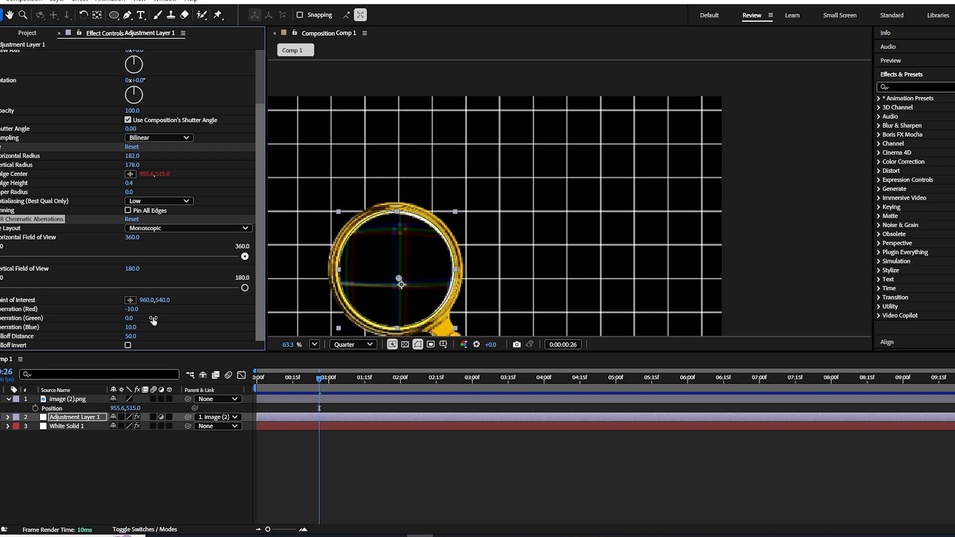
{"action": "left_click", "coordinate": [131, 309]}
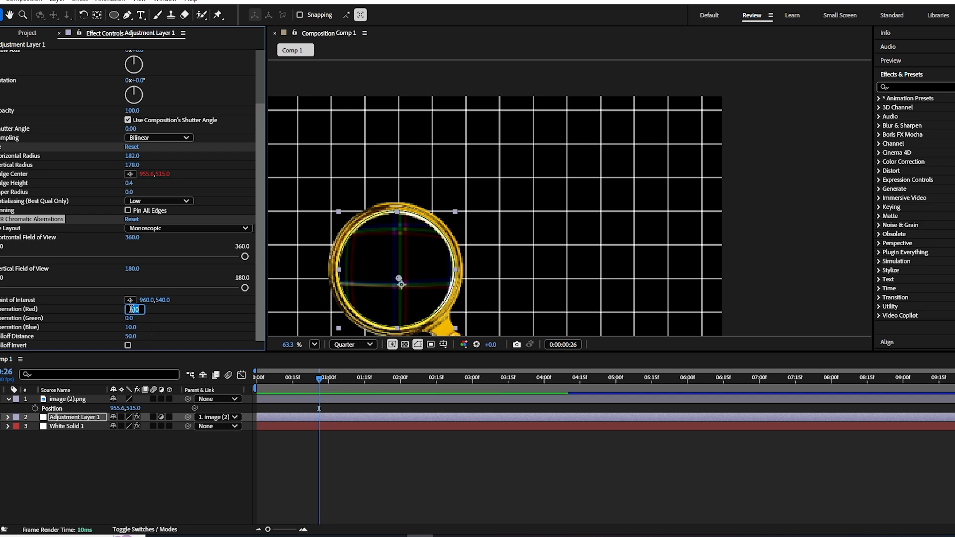
{"action": "type", "text": "1.5"}
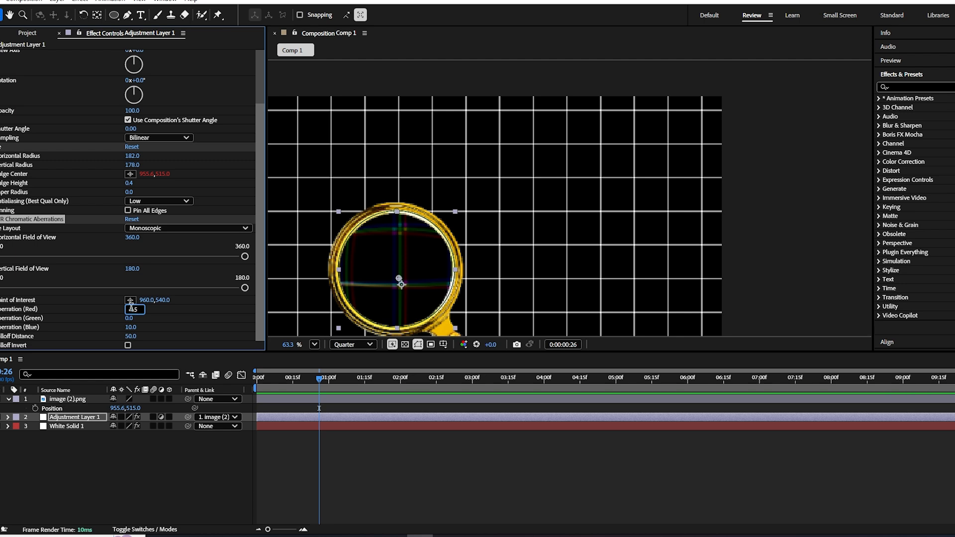
{"action": "key", "text": "Tab"}
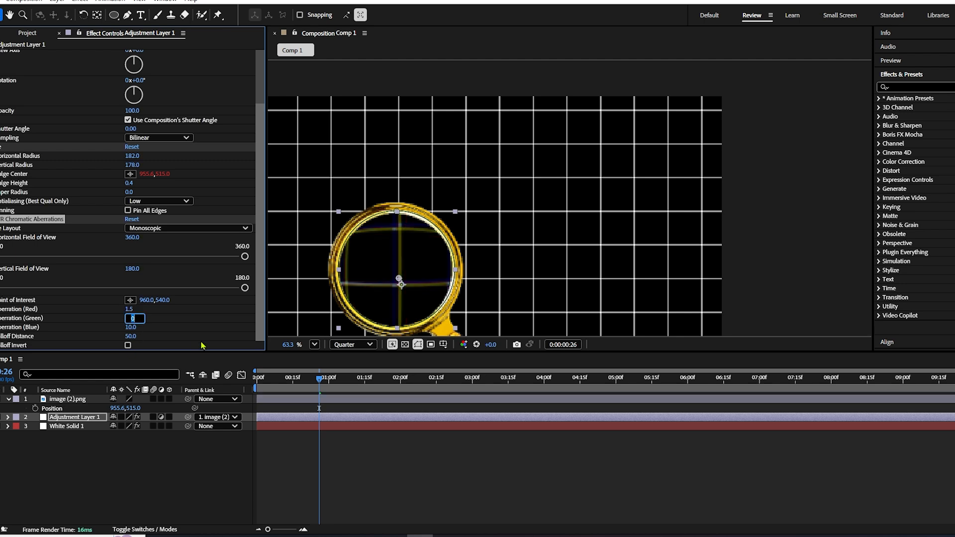
{"action": "type", "text": "0.3"}
{"action": "left_click", "coordinate": [131, 328]}
{"action": "key", "text": "Return"}
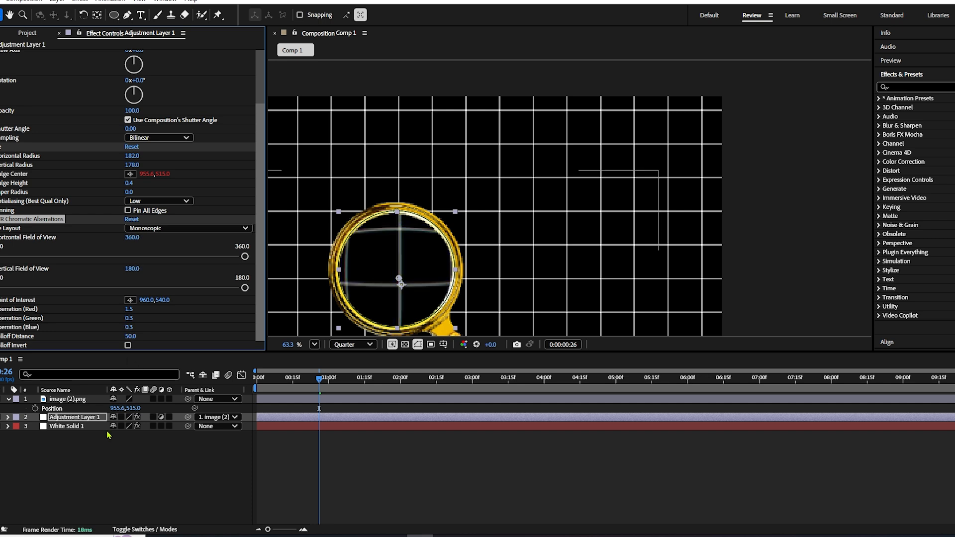
- Move the magnifying glass to about 943, 384 in the composition and preview the playback
{"action": "left_click", "coordinate": [116, 477]}
{"action": "left_click_drag", "start_coordinate": [405, 312], "coordinate": [486, 215]}
{"action": "scroll", "coordinate": [393, 229], "scroll_direction": "down", "scroll_amount": 2}
{"action": "key", "text": "space"}
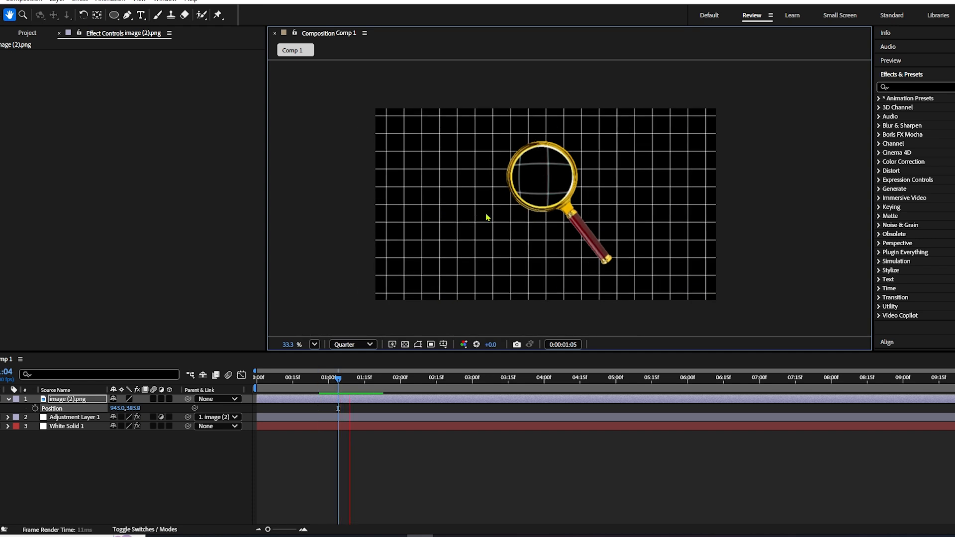
{"action": "key", "text": "space"}
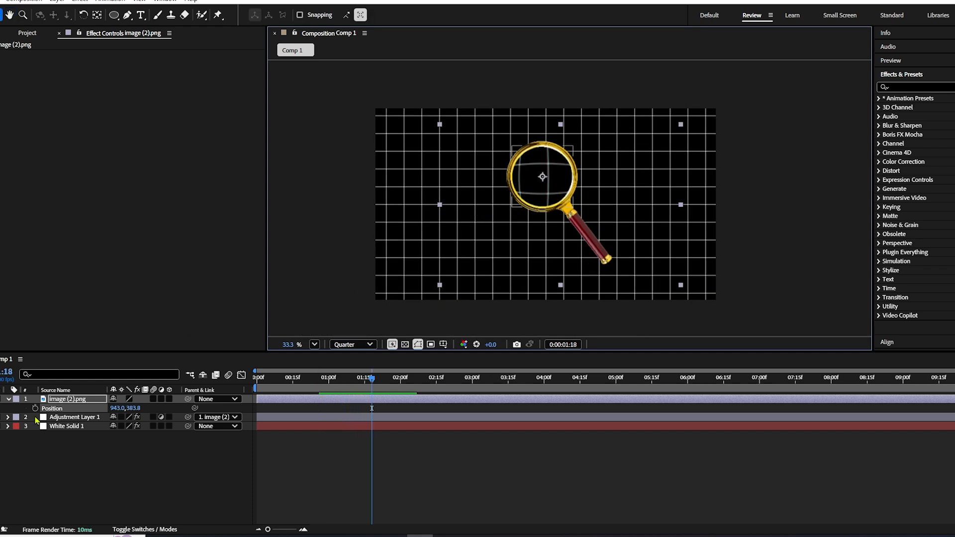
- Scale the magnifying glass image to about 119.7% and move it to the left half of the grid
{"action": "left_click", "coordinate": [8, 399]}
{"action": "left_click", "coordinate": [51, 409]}
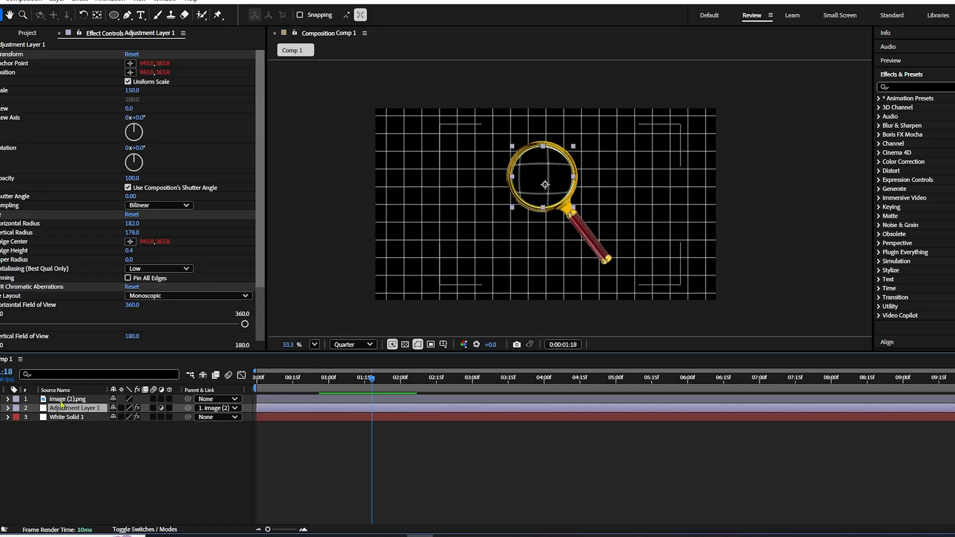
{"action": "left_click", "coordinate": [65, 400]}
{"action": "key", "text": "s"}
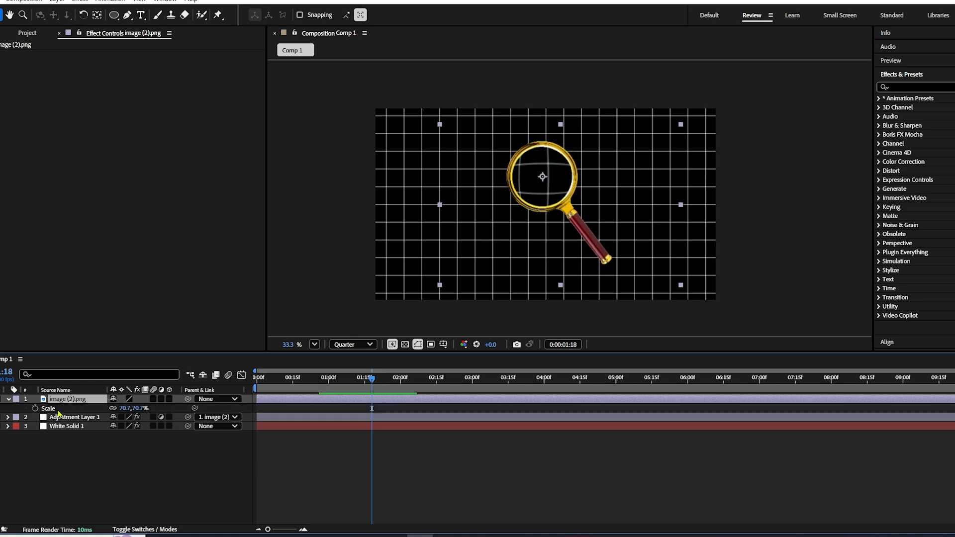
{"action": "left_click_drag", "start_coordinate": [125, 409], "coordinate": [116, 377]}
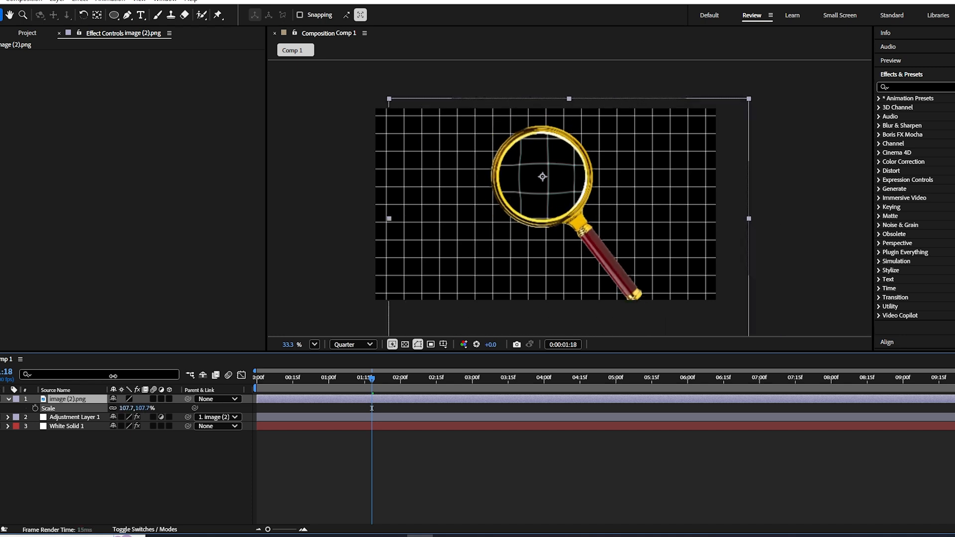
{"action": "left_click_drag", "start_coordinate": [605, 249], "coordinate": [521, 283]}
- Add a text layer reading "Travel Guy 700" over the grid and scale it to 776%
{"action": "key", "text": "ctrl+a"}
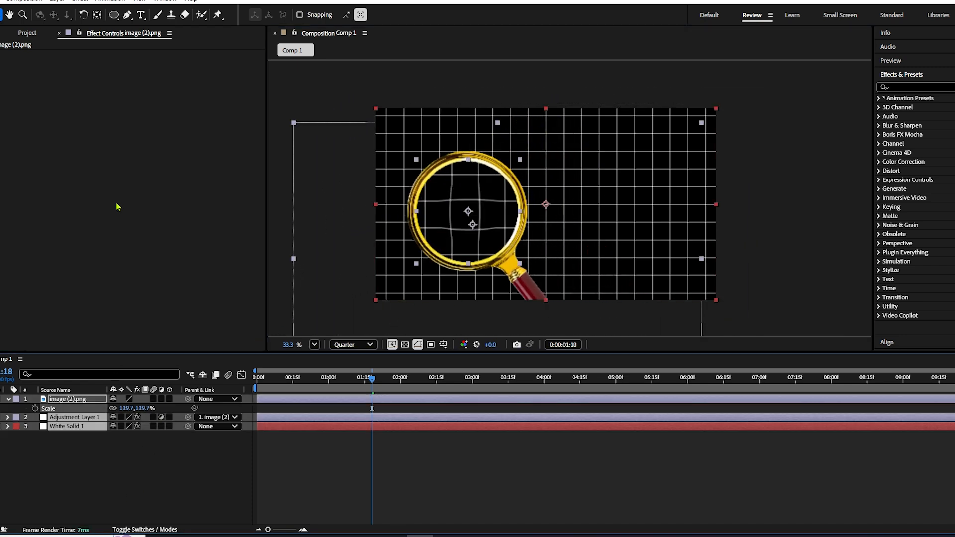
{"action": "left_click", "coordinate": [140, 15]}
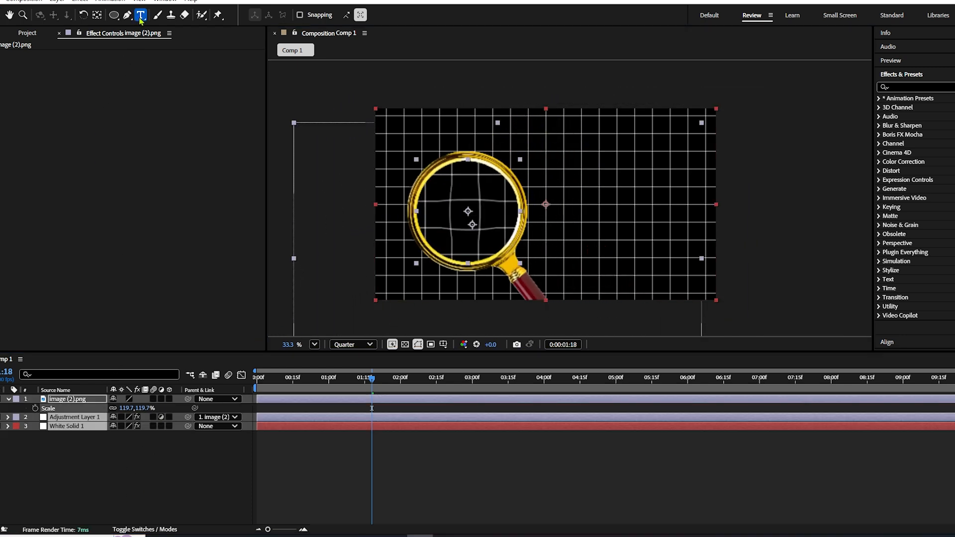
{"action": "left_click", "coordinate": [581, 189]}
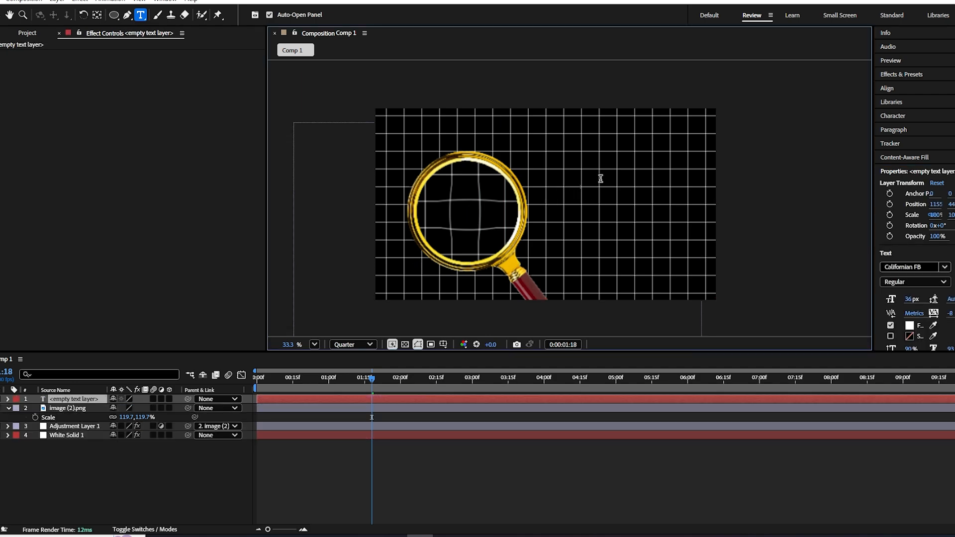
{"action": "type", "text": "Travel"}
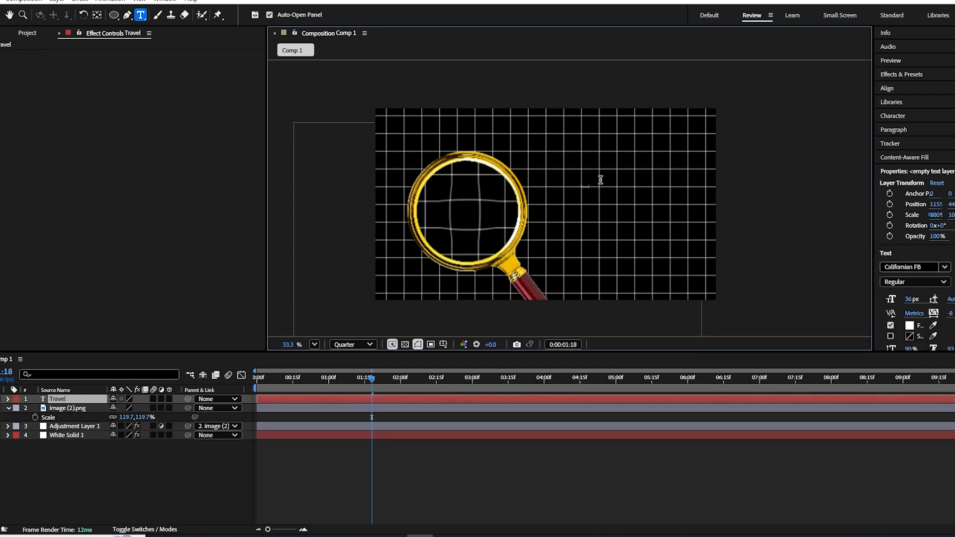
{"action": "type", "text": " Guy 700"}
{"action": "left_click", "coordinate": [1, 14]}
{"action": "key", "text": "s"}
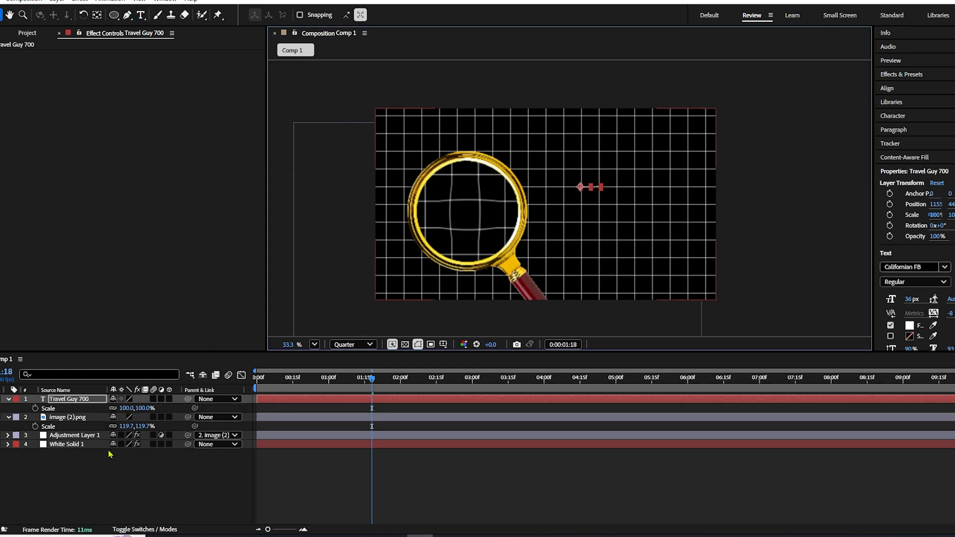
{"action": "left_click_drag", "start_coordinate": [126, 413], "coordinate": [524, 328]}
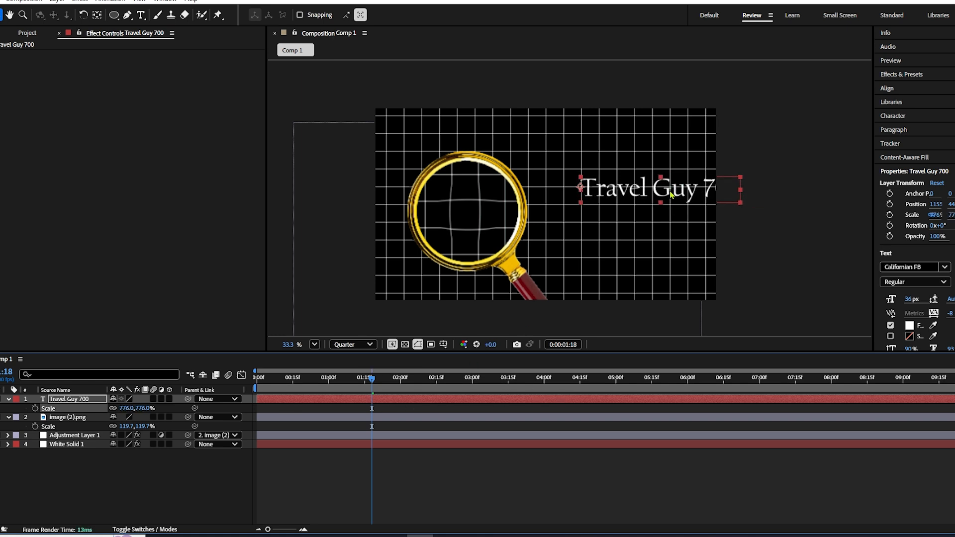
- Move the text across the magnifying glass and change its wording to "Travel Guy 770"
{"action": "left_click_drag", "start_coordinate": [671, 195], "coordinate": [589, 206]}
{"action": "double_click", "coordinate": [577, 209]}
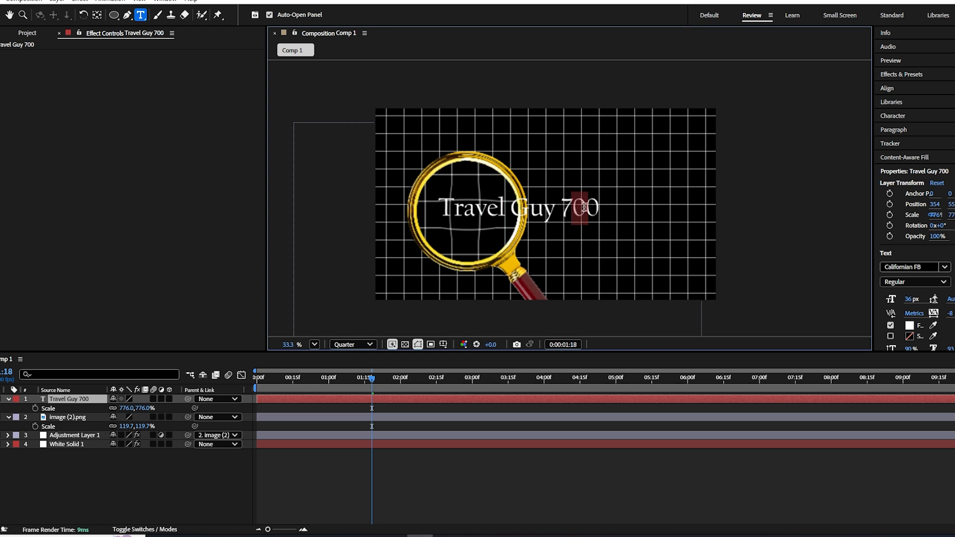
{"action": "type", "text": "7"}
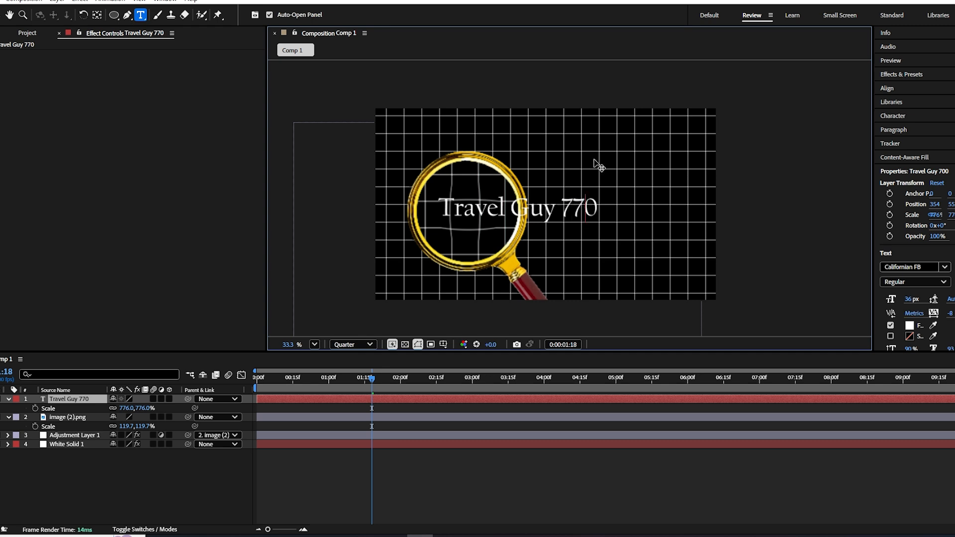
{"action": "left_click", "coordinate": [1, 17]}
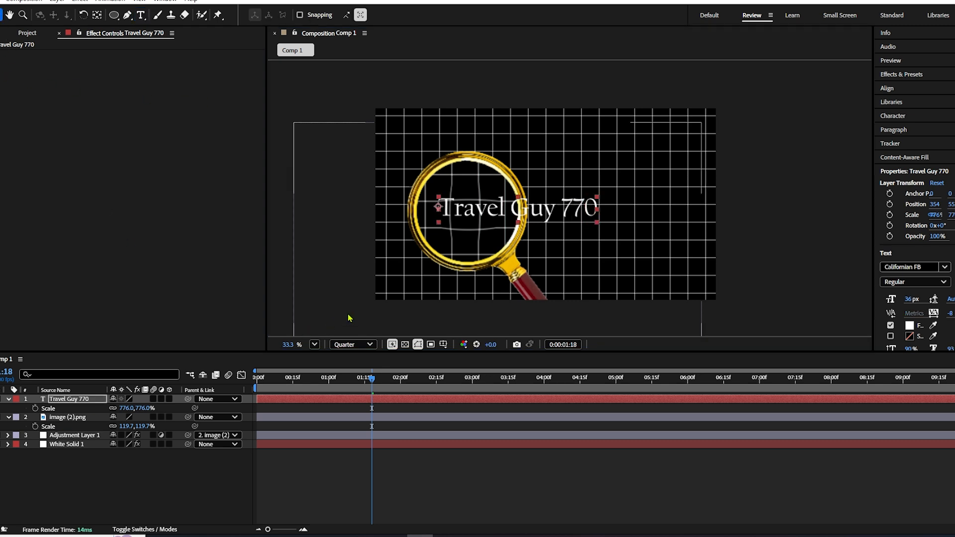
- Place the text layer directly below the adjustment layer and move the magnifying glass over the word "Travel"
{"action": "left_click", "coordinate": [92, 489]}
{"action": "left_click", "coordinate": [64, 399]}
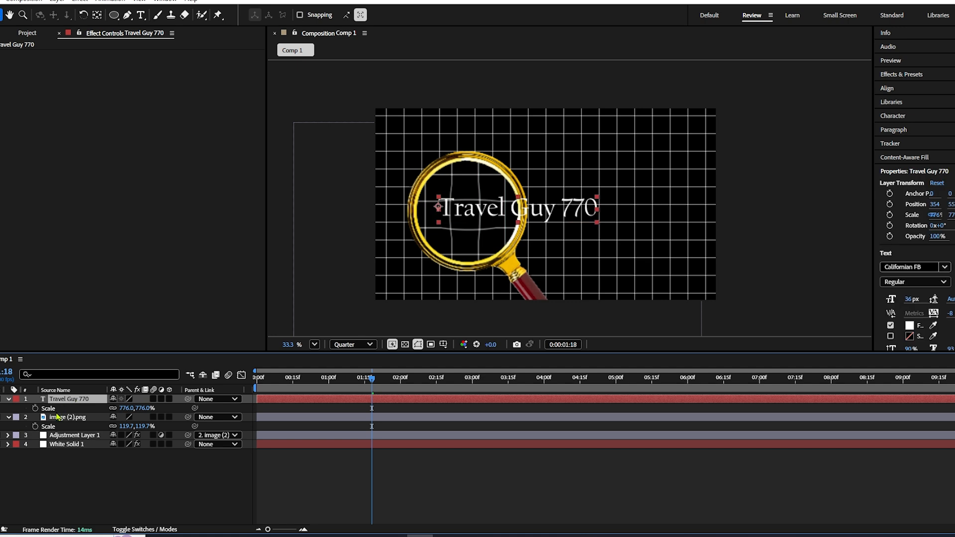
{"action": "left_click", "coordinate": [62, 421]}
{"action": "left_click_drag", "start_coordinate": [482, 292], "coordinate": [544, 282]}
{"action": "left_click_drag", "start_coordinate": [72, 401], "coordinate": [65, 441]}
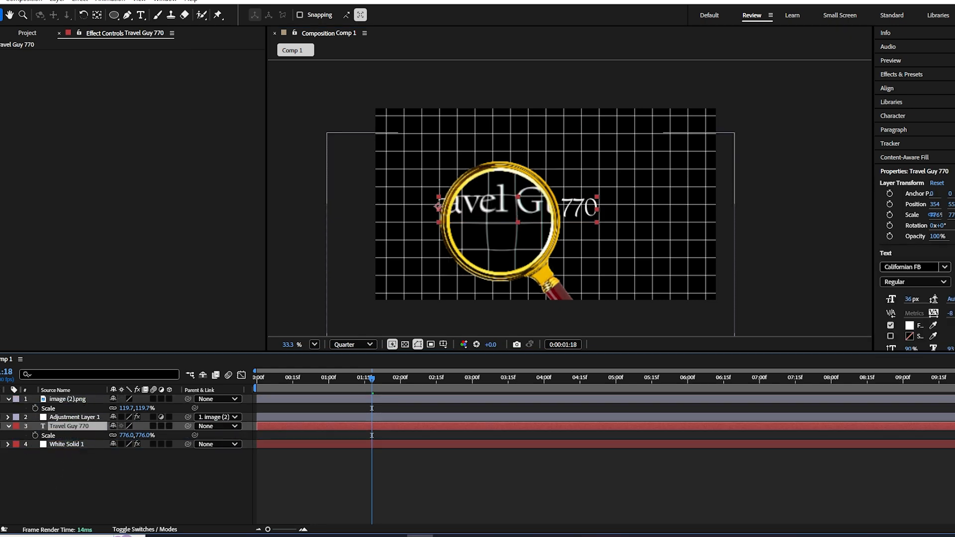
{"action": "left_click", "coordinate": [9, 399]}
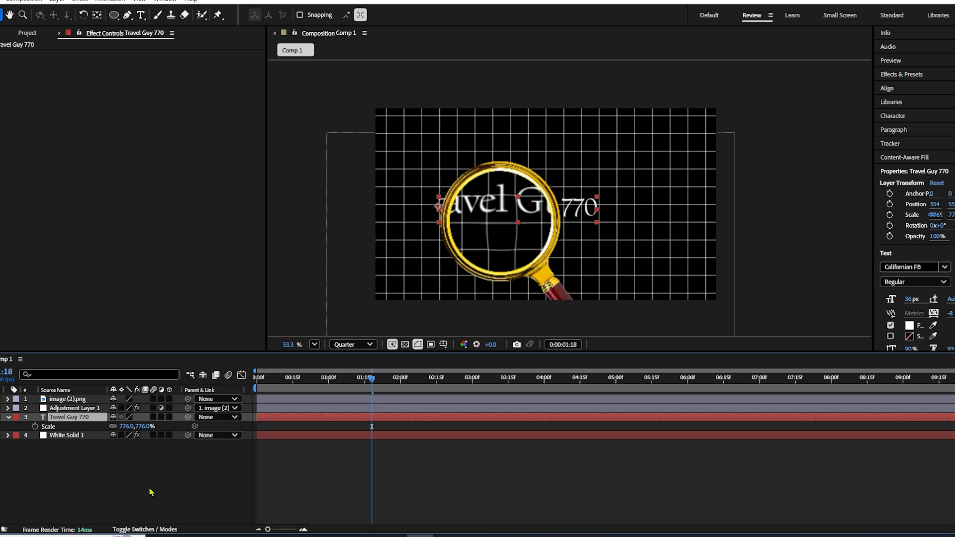
{"action": "left_click_drag", "start_coordinate": [509, 243], "coordinate": [468, 235]}
- Delete the text layer and White Solid 1, and select the two remaining layers
{"action": "left_click", "coordinate": [59, 420]}
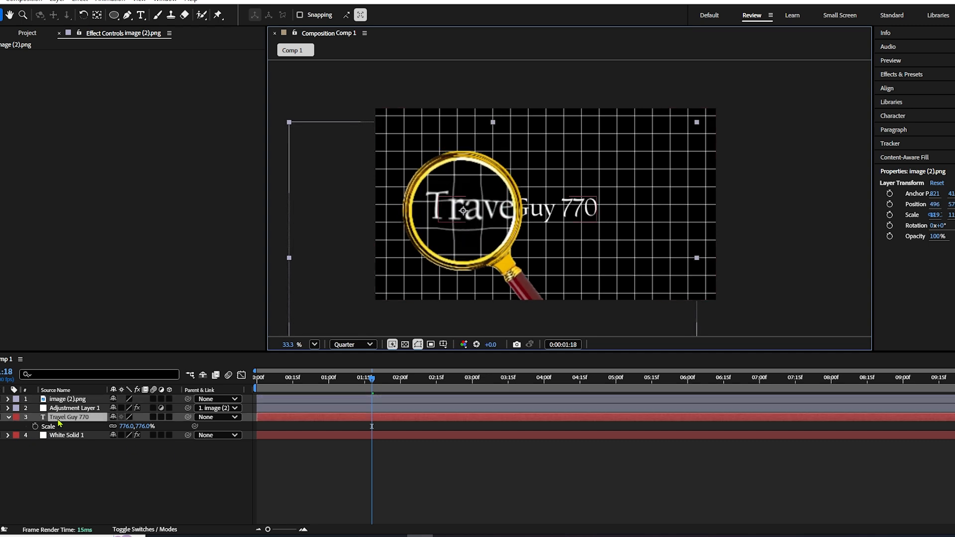
{"action": "key", "text": "Delete"}
{"action": "left_click", "coordinate": [70, 421]}
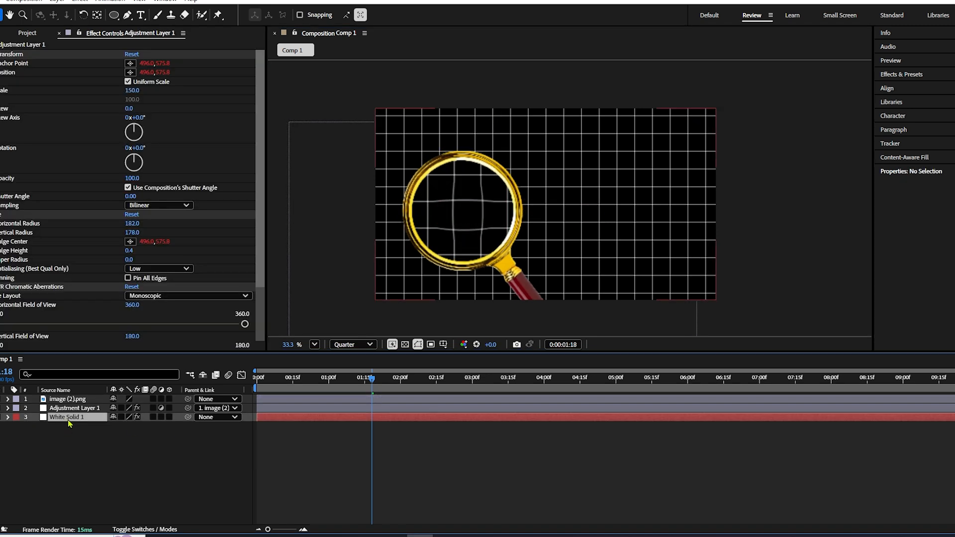
{"action": "key", "text": "Delete"}
{"action": "left_click_drag", "start_coordinate": [98, 447], "coordinate": [50, 396]}
{"action": "left_click_drag", "start_coordinate": [94, 463], "coordinate": [58, 393]}
{"action": "left_click", "coordinate": [24, 34]}
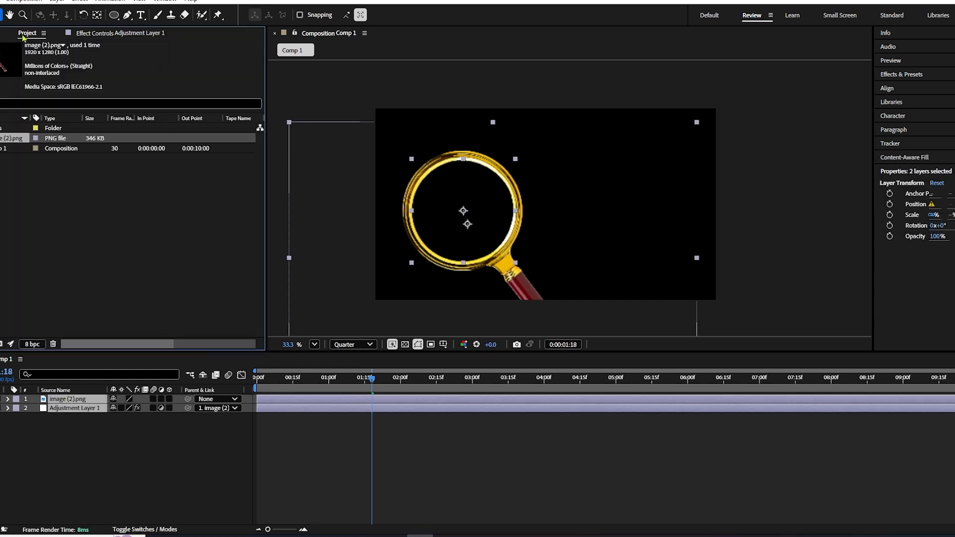
{"action": "left_click_drag", "start_coordinate": [52, 214], "coordinate": [1, 135]}
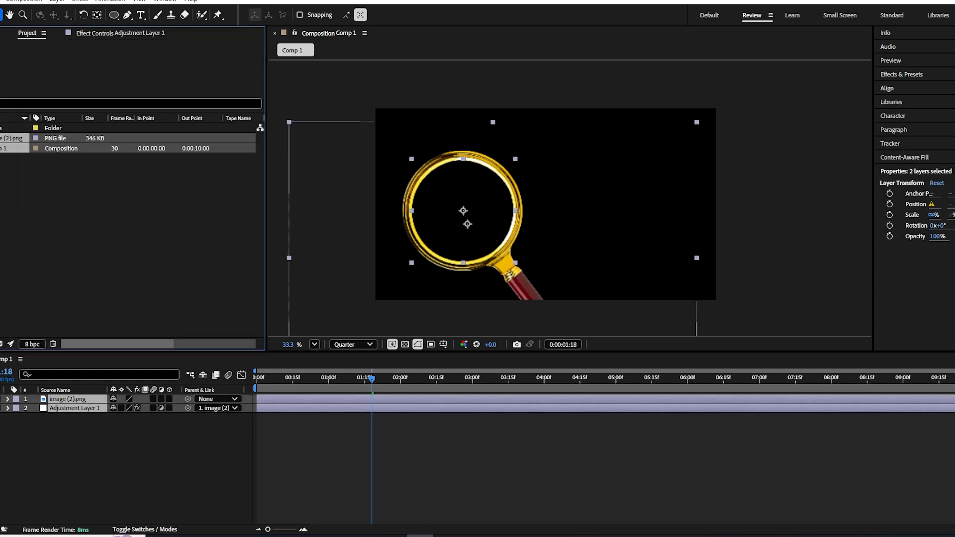
{"action": "left_click", "coordinate": [2, 118]}
{"action": "key", "text": "Delete"}
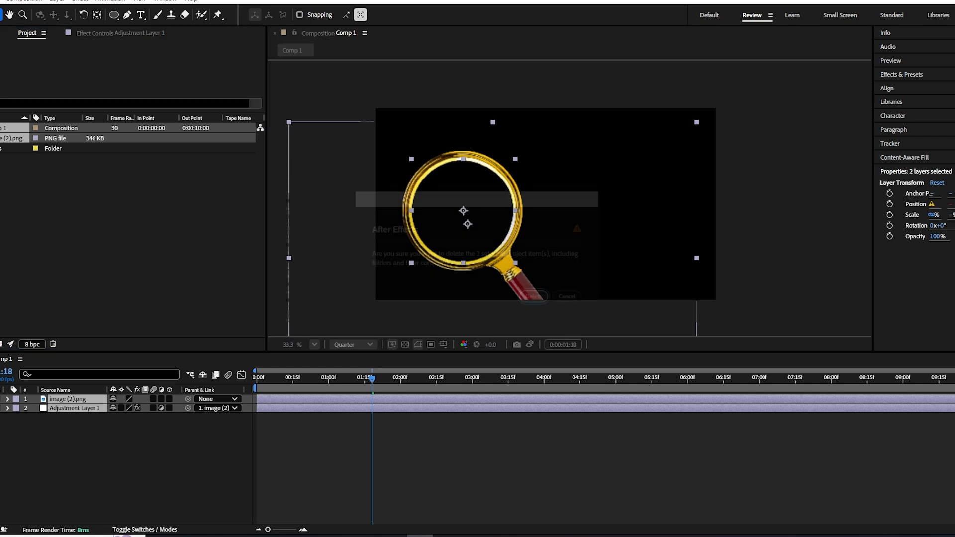
{"action": "left_click", "coordinate": [571, 299]}
{"action": "left_click", "coordinate": [25, 186]}
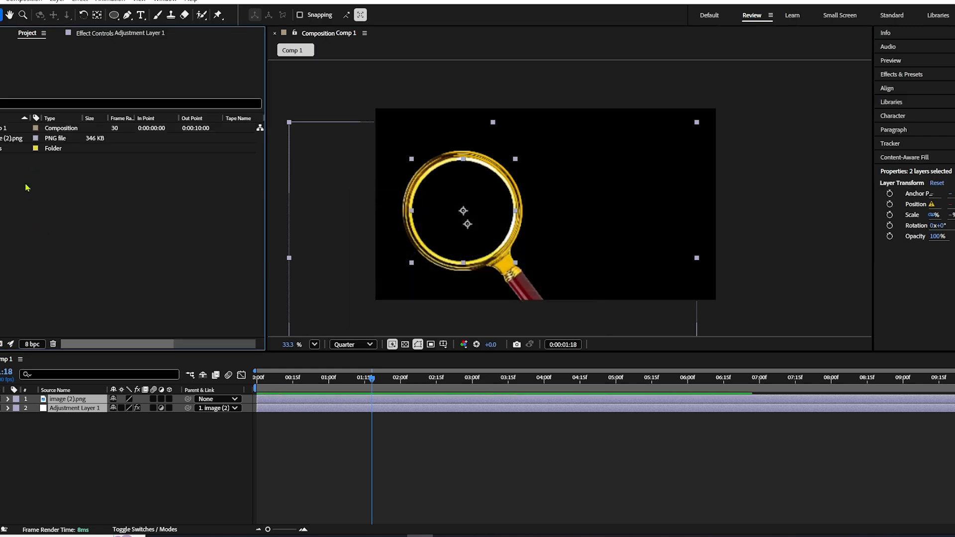
- Delete the Solids folder and its contents from the project
{"action": "left_click", "coordinate": [1, 150]}
{"action": "key", "text": "Delete"}
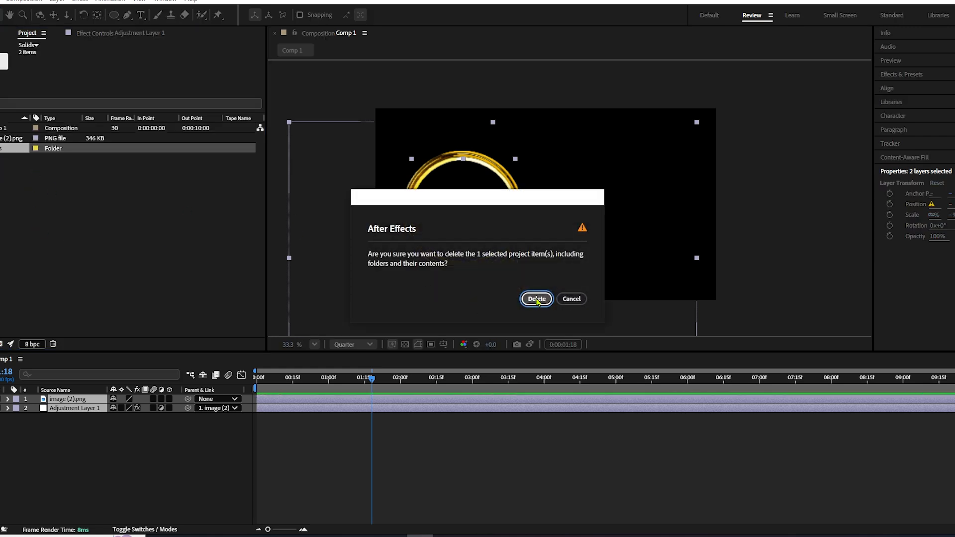
{"action": "left_click", "coordinate": [537, 299]}
- Group Comp 1 and image (2).png into a new project folder named "Magnifying class effect" and deselect it
{"action": "left_click", "coordinate": [2, 139]}
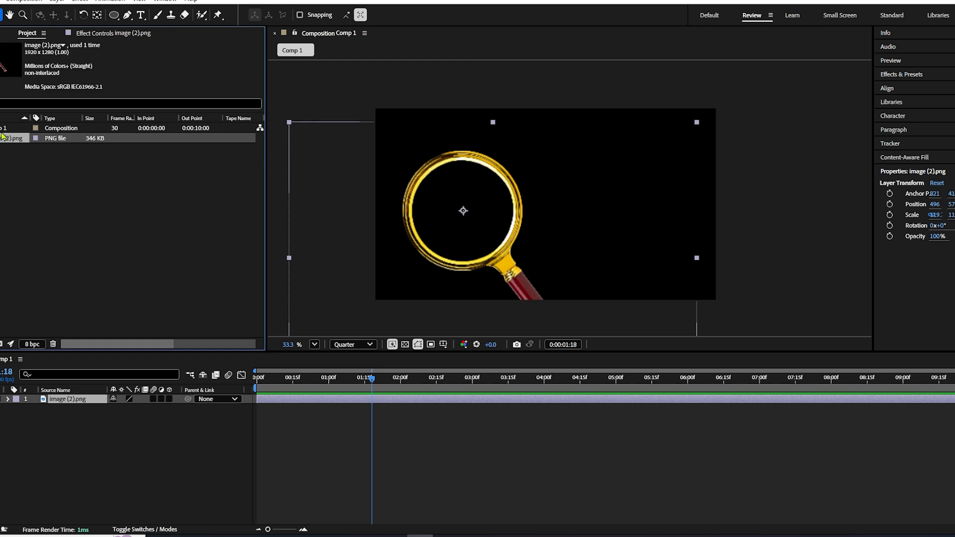
{"action": "left_click", "coordinate": [3, 130], "text": "shift"}
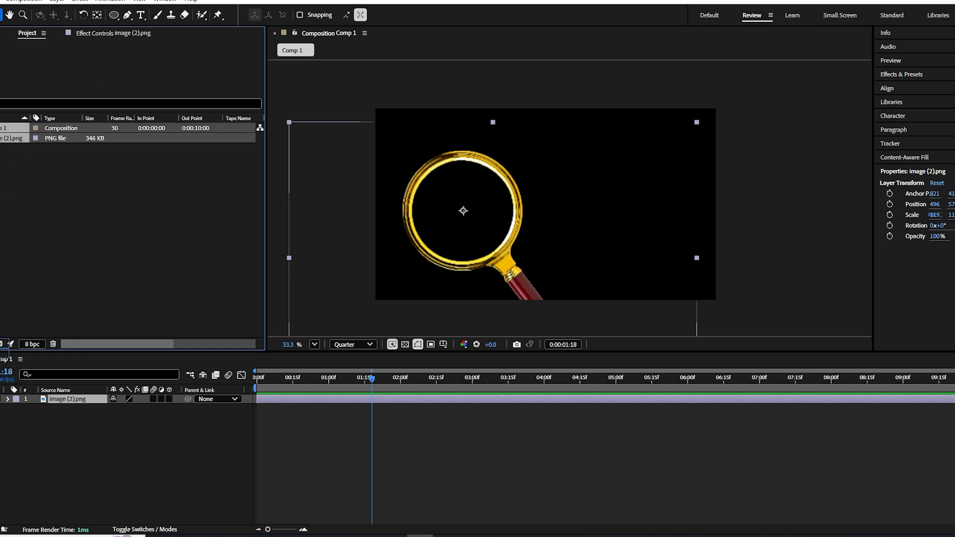
{"action": "left_click", "coordinate": [2, 344]}
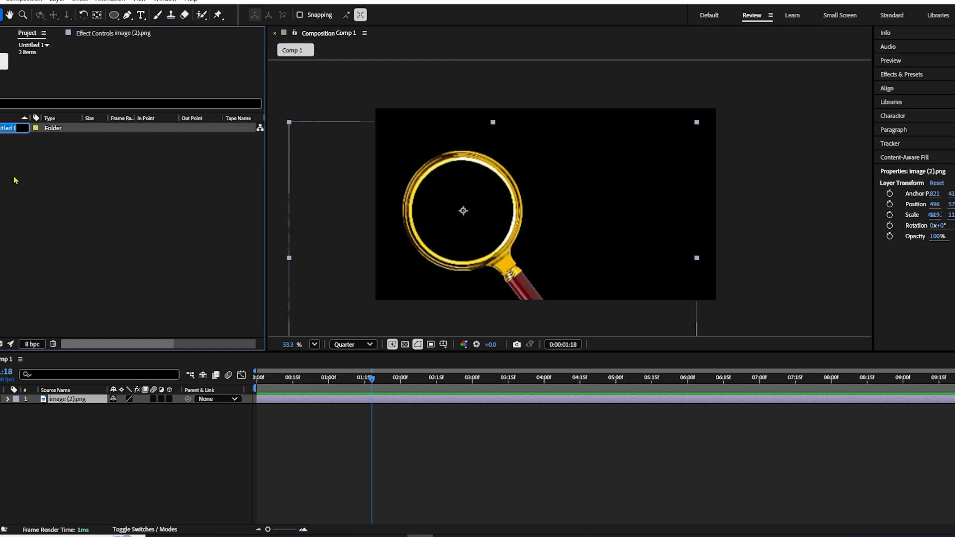
{"action": "key", "text": "BackSpace"}
{"action": "type", "text": "magnifying clas"}
{"action": "type", "text": "s effect"}
{"action": "key", "text": "Return"}
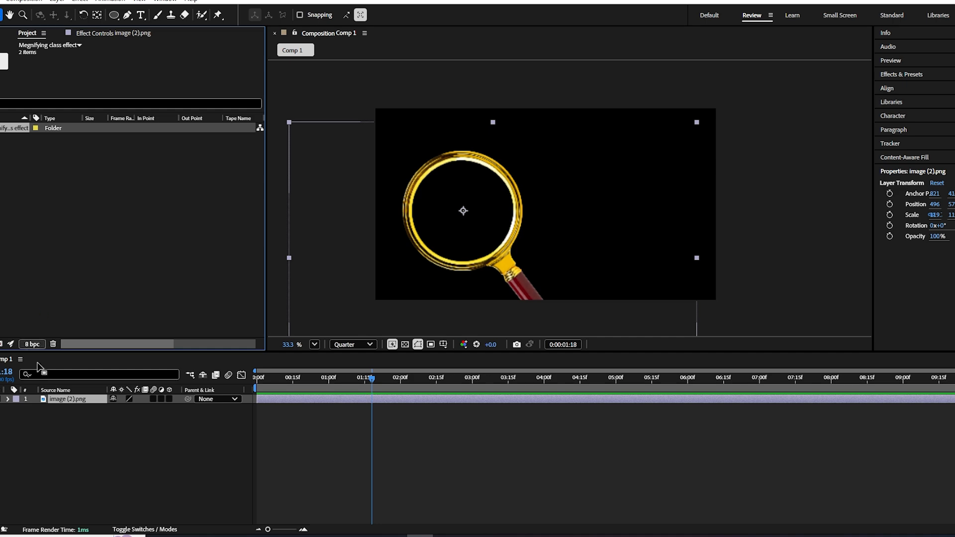
{"action": "left_click_drag", "start_coordinate": [60, 465], "coordinate": [43, 278]}
{"action": "left_click", "coordinate": [37, 229]}
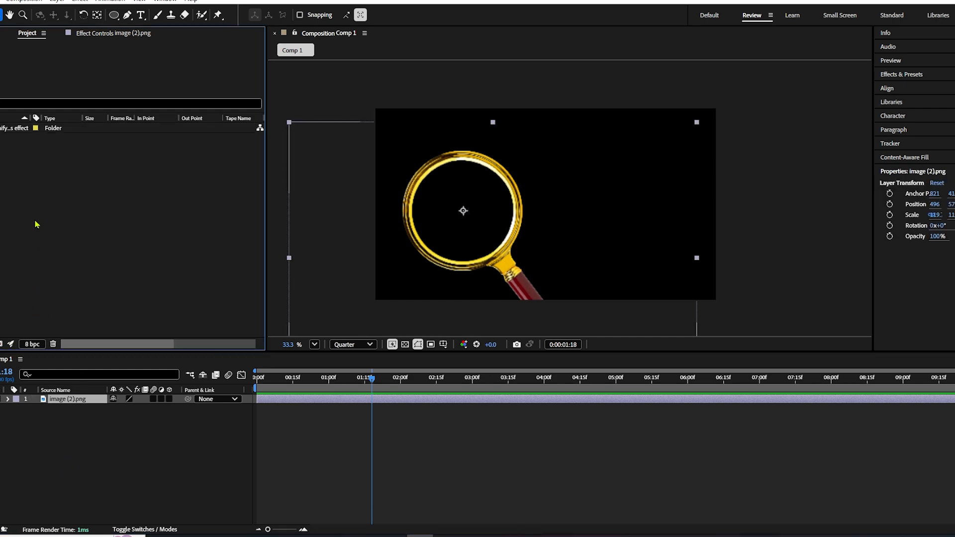
- Browse to the "Templates after effect" folder inside "working z" on drive E as the project's save location, and cancel the save
{"action": "key", "text": "ctrl+s"}
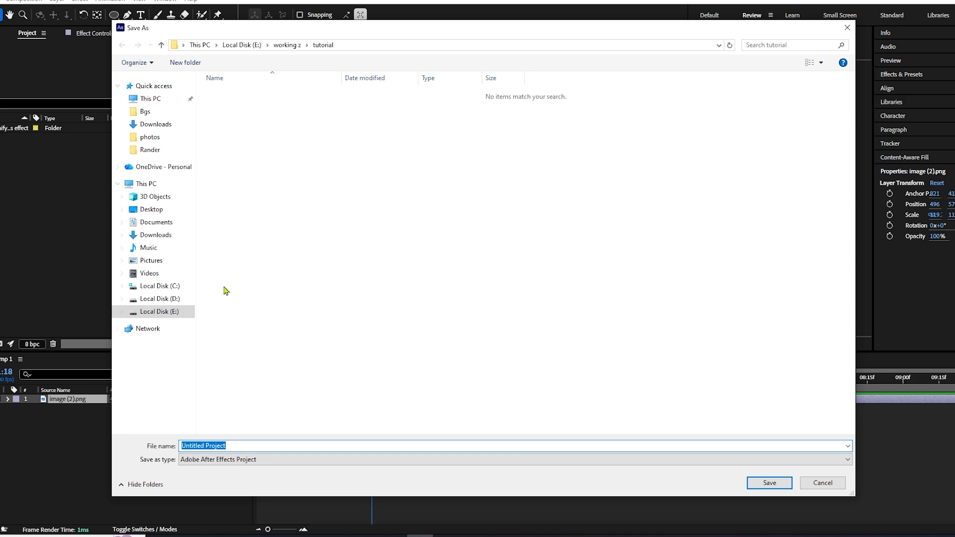
{"action": "left_click", "coordinate": [165, 312]}
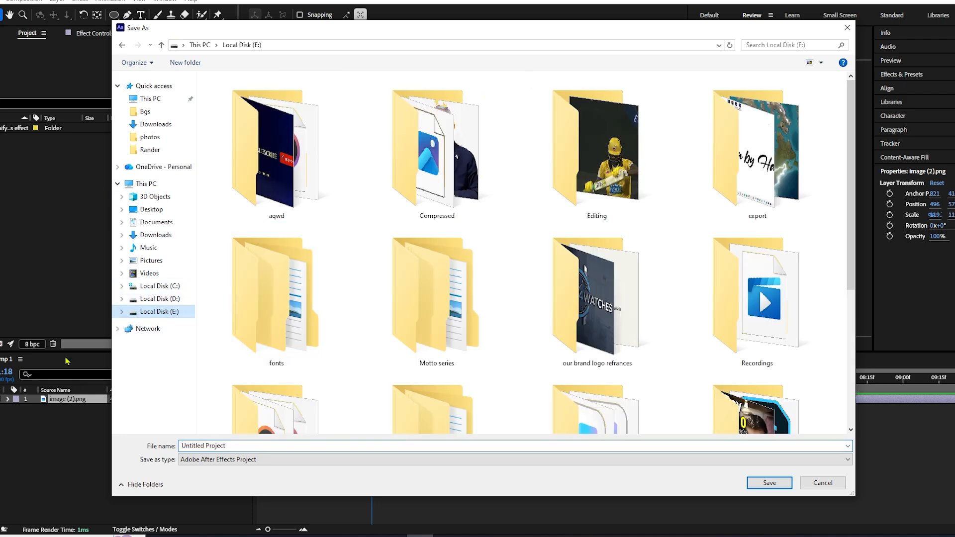
{"action": "scroll", "coordinate": [572, 279], "scroll_direction": "down", "scroll_amount": 3}
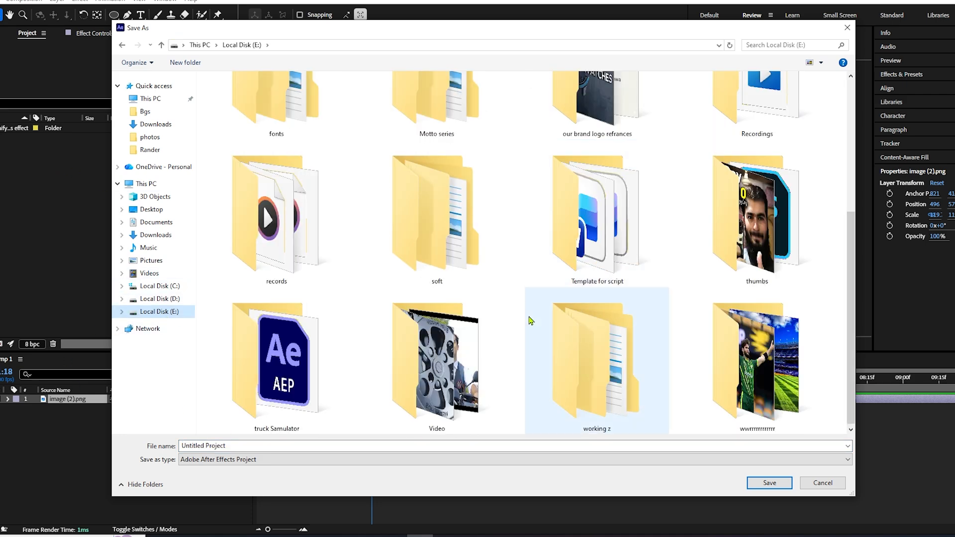
{"action": "double_click", "coordinate": [592, 343]}
{"action": "double_click", "coordinate": [769, 339]}
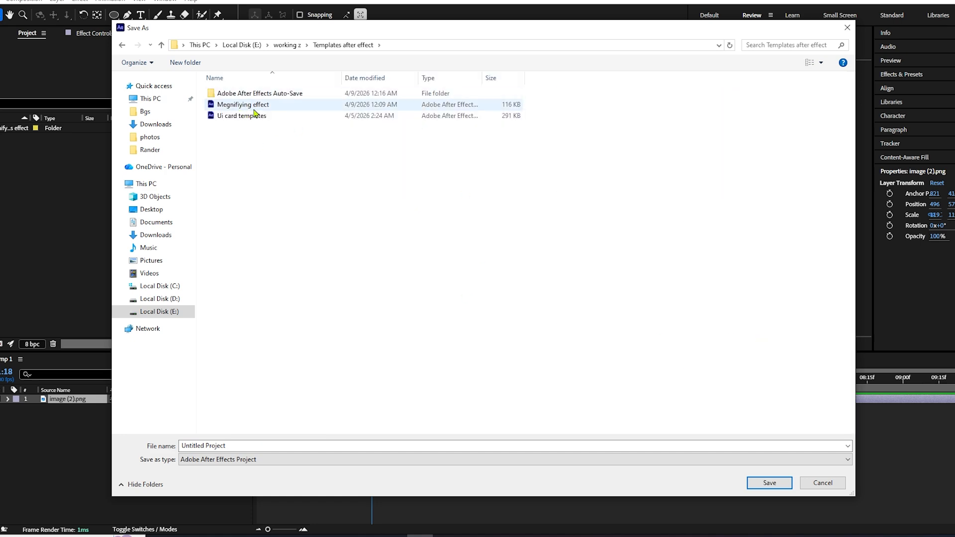
{"action": "left_click", "coordinate": [809, 486]}
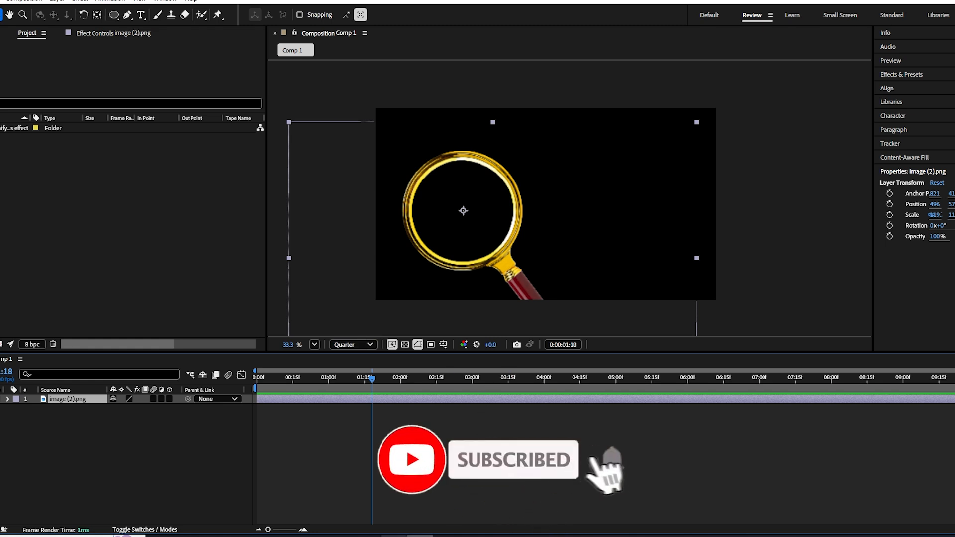
{"action": "mouse_move", "coordinate": [420, 536]}
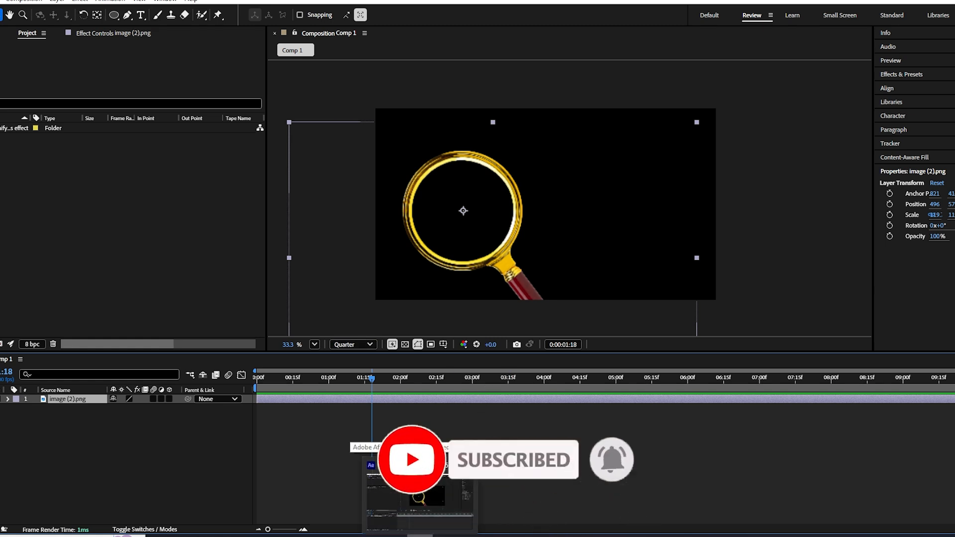